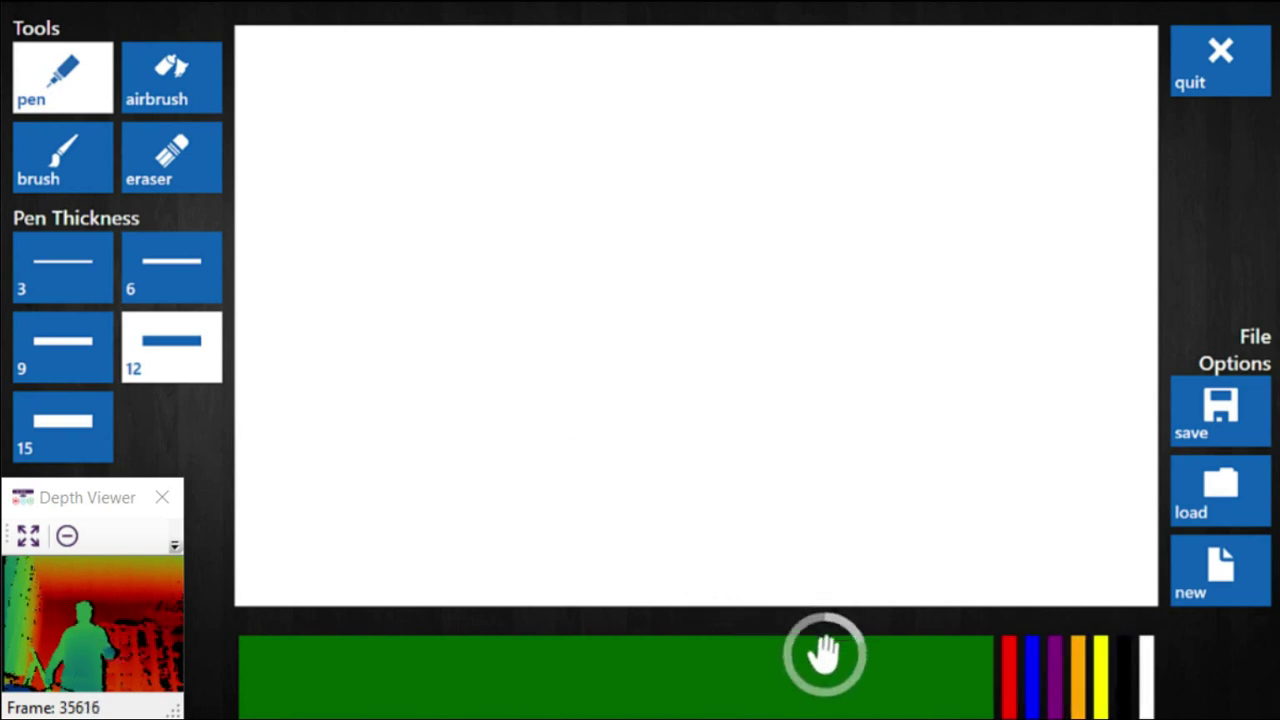
# Draw large overlapping yellow loops across the whole blank canvas with the pen at thickness 12
pyautogui.moveTo(899, 687)
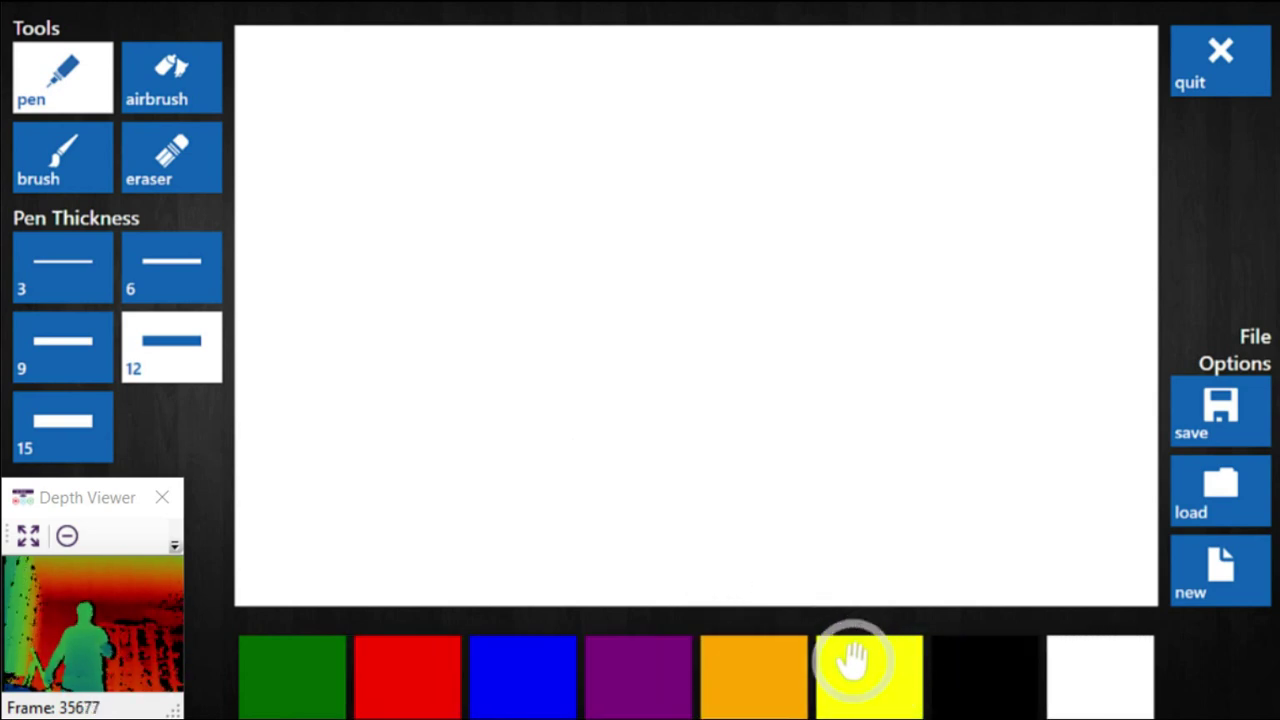
pyautogui.click(851, 668)
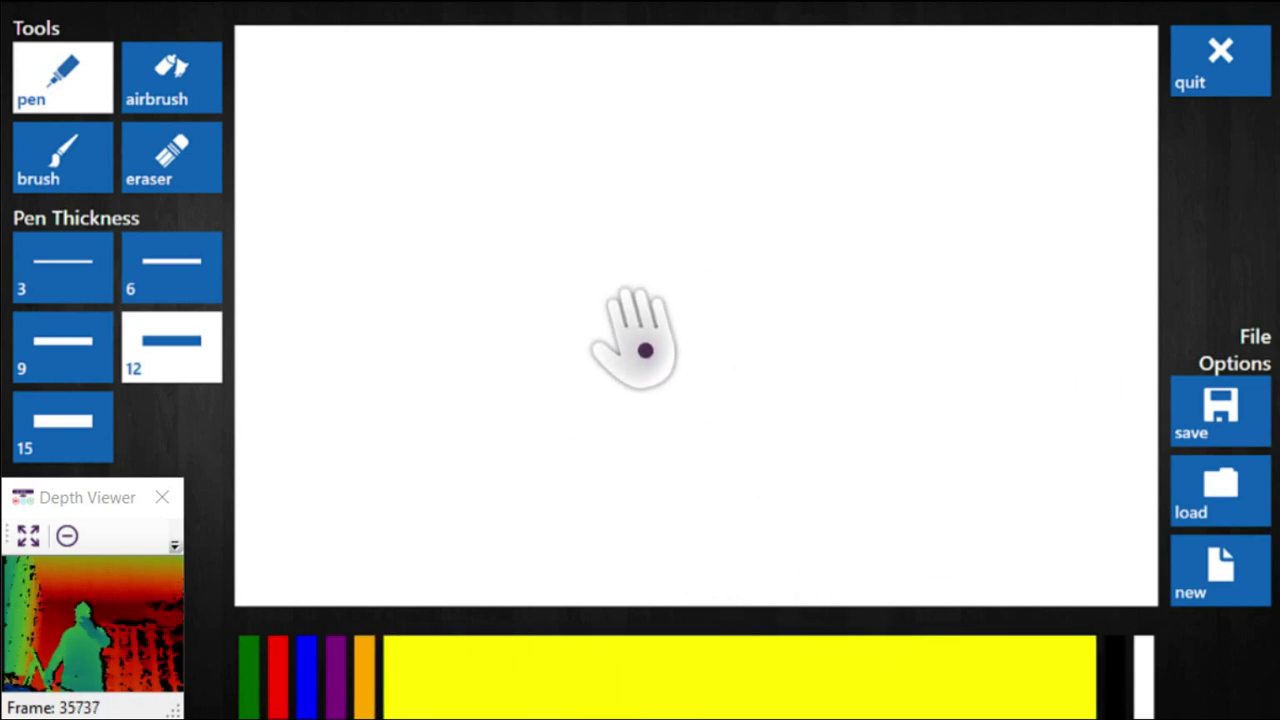
pyautogui.moveTo(645, 350)
pyautogui.mouseDown()
pyautogui.moveTo(731, 232)
pyautogui.moveTo(708, 125)
pyautogui.moveTo(560, 74)
pyautogui.moveTo(497, 164)
pyautogui.moveTo(549, 299)
pyautogui.moveTo(652, 355)
pyautogui.moveTo(782, 343)
pyautogui.moveTo(793, 284)
pyautogui.moveTo(685, 305)
pyautogui.moveTo(604, 410)
pyautogui.moveTo(642, 532)
pyautogui.moveTo(806, 609)
pyautogui.moveTo(992, 621)
pyautogui.moveTo(1068, 573)
pyautogui.moveTo(1036, 466)
pyautogui.moveTo(942, 391)
pyautogui.moveTo(861, 403)
pyautogui.moveTo(891, 457)
pyautogui.moveTo(1007, 499)
pyautogui.moveTo(1082, 441)
pyautogui.moveTo(1098, 339)
pyautogui.moveTo(910, 172)
pyautogui.mouseUp()
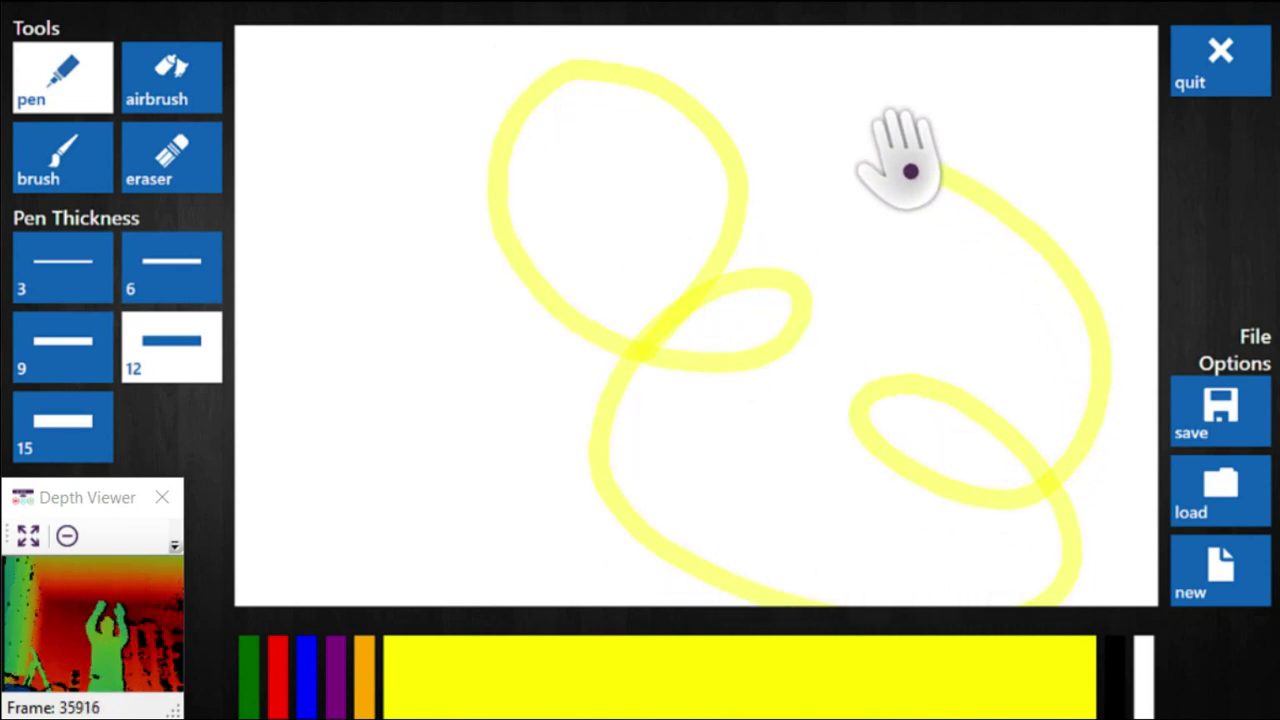
pyautogui.moveTo(933, 242)
pyautogui.mouseDown()
pyautogui.moveTo(895, 165)
pyautogui.moveTo(770, 107)
pyautogui.moveTo(645, 109)
pyautogui.moveTo(542, 161)
pyautogui.moveTo(465, 253)
pyautogui.moveTo(490, 370)
pyautogui.moveTo(598, 447)
pyautogui.moveTo(661, 418)
pyautogui.moveTo(650, 345)
pyautogui.moveTo(559, 314)
pyautogui.moveTo(497, 339)
pyautogui.moveTo(411, 441)
pyautogui.moveTo(378, 547)
pyautogui.moveTo(495, 397)
pyautogui.moveTo(431, 348)
pyautogui.moveTo(353, 404)
pyautogui.moveTo(338, 494)
pyautogui.moveTo(351, 524)
pyautogui.moveTo(393, 403)
pyautogui.moveTo(403, 172)
pyautogui.mouseUp()
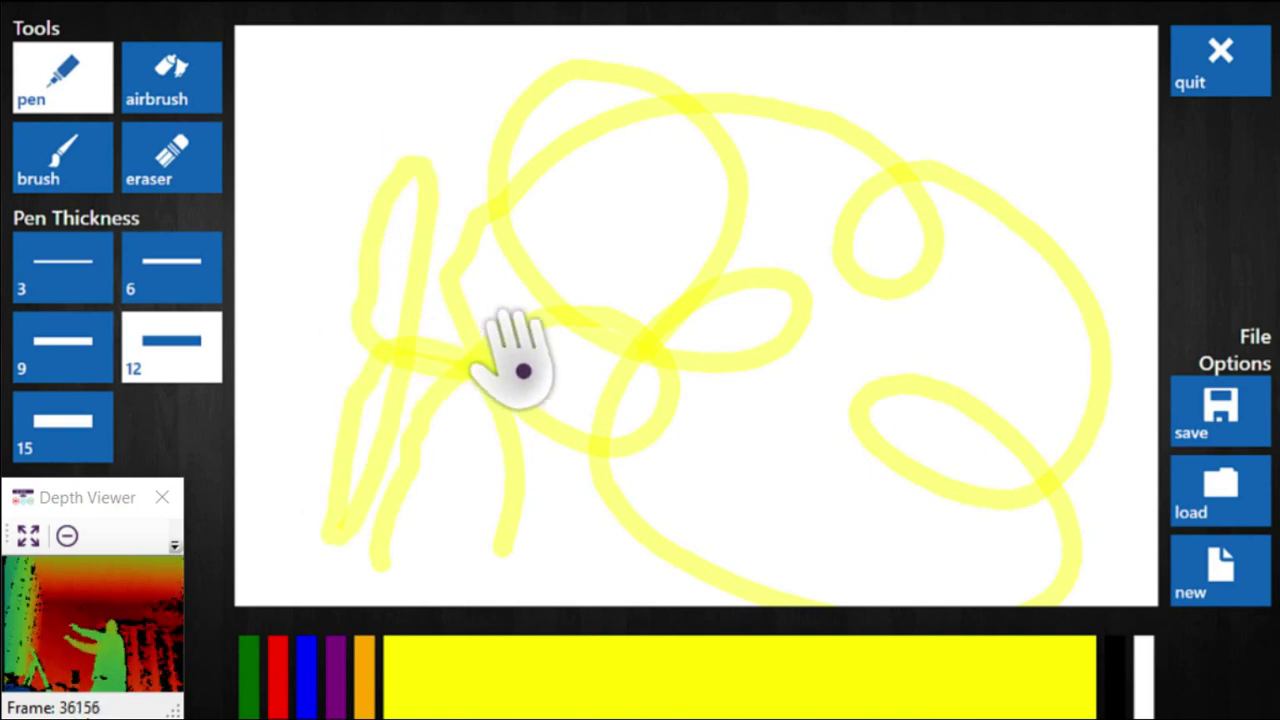
pyautogui.moveTo(523, 371)
pyautogui.mouseDown()
pyautogui.moveTo(707, 348)
pyautogui.moveTo(905, 240)
pyautogui.moveTo(961, 161)
pyautogui.moveTo(923, 89)
pyautogui.moveTo(770, 66)
pyautogui.moveTo(616, 194)
pyautogui.moveTo(616, 285)
pyautogui.moveTo(744, 414)
pyautogui.moveTo(970, 506)
pyautogui.moveTo(1147, 484)
pyautogui.moveTo(1184, 407)
pyautogui.moveTo(1063, 360)
pyautogui.moveTo(908, 434)
pyautogui.moveTo(812, 554)
pyautogui.moveTo(609, 336)
pyautogui.mouseUp()
pyautogui.moveTo(428, 391)
pyautogui.mouseDown()
pyautogui.moveTo(503, 537)
pyautogui.moveTo(559, 440)
pyautogui.moveTo(565, 284)
pyautogui.mouseUp()
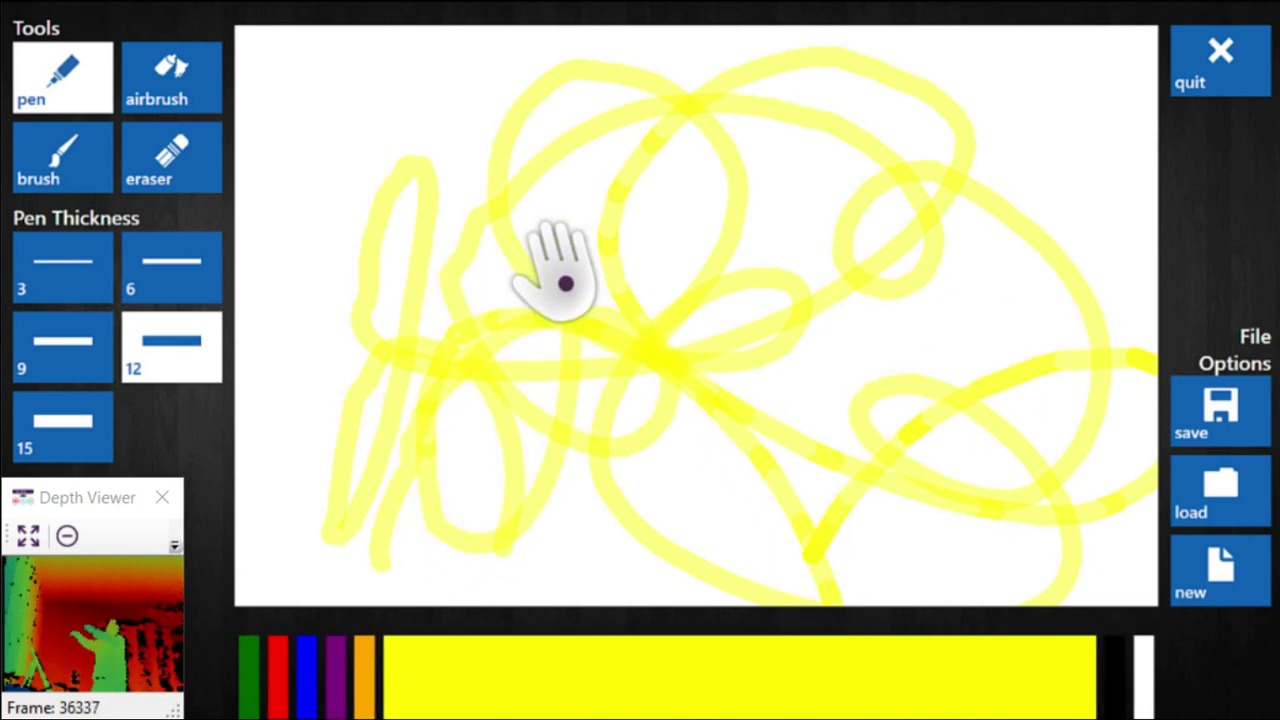
pyautogui.moveTo(376, 515)
pyautogui.mouseDown()
pyautogui.moveTo(312, 408)
pyautogui.moveTo(140, 274)
pyautogui.mouseUp()
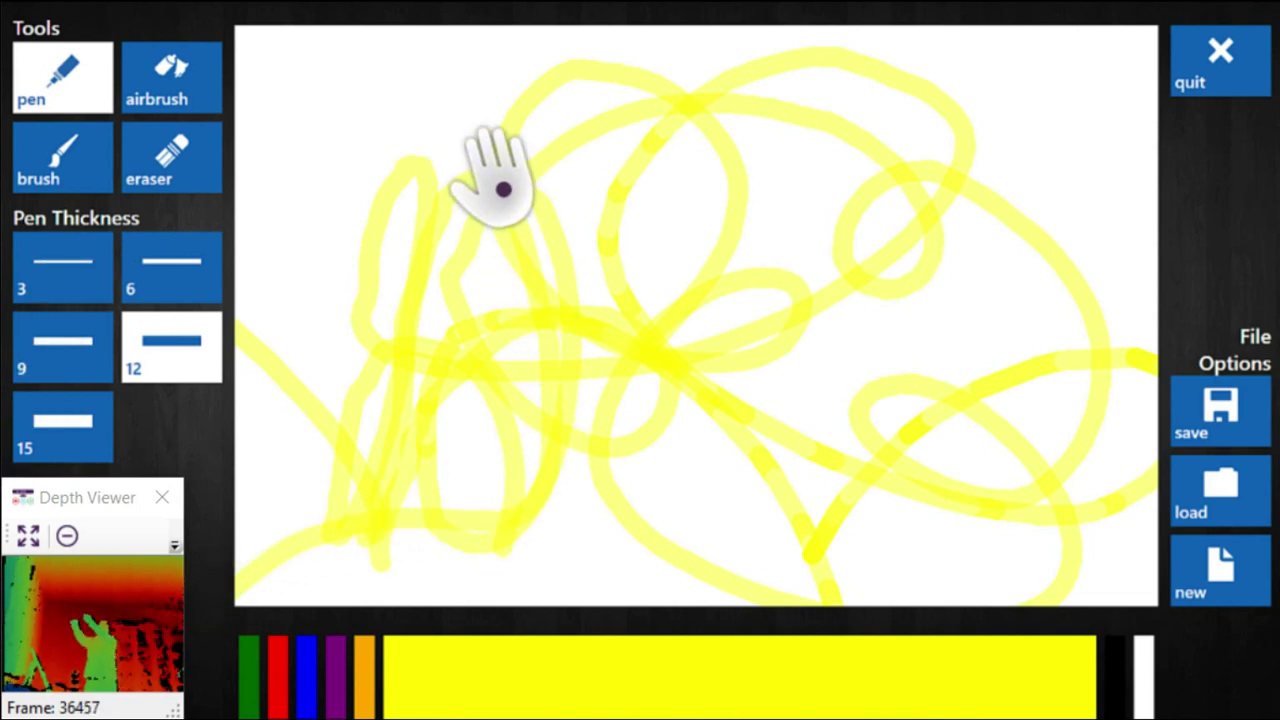
pyautogui.moveTo(503, 189)
pyautogui.mouseDown()
pyautogui.moveTo(465, 145)
pyautogui.moveTo(314, 155)
pyautogui.moveTo(255, 235)
pyautogui.moveTo(323, 291)
pyautogui.moveTo(404, 205)
pyautogui.moveTo(406, 92)
pyautogui.moveTo(374, 65)
pyautogui.moveTo(285, 117)
pyautogui.moveTo(137, 243)
pyautogui.mouseUp()
pyautogui.moveTo(846, 580)
pyautogui.mouseDown()
pyautogui.moveTo(1033, 461)
pyautogui.moveTo(1113, 193)
pyautogui.moveTo(1065, 61)
pyautogui.moveTo(928, 76)
pyautogui.moveTo(902, 204)
pyautogui.moveTo(1059, 282)
pyautogui.moveTo(1210, 207)
pyautogui.moveTo(1215, 75)
pyautogui.moveTo(913, 124)
pyautogui.mouseUp()
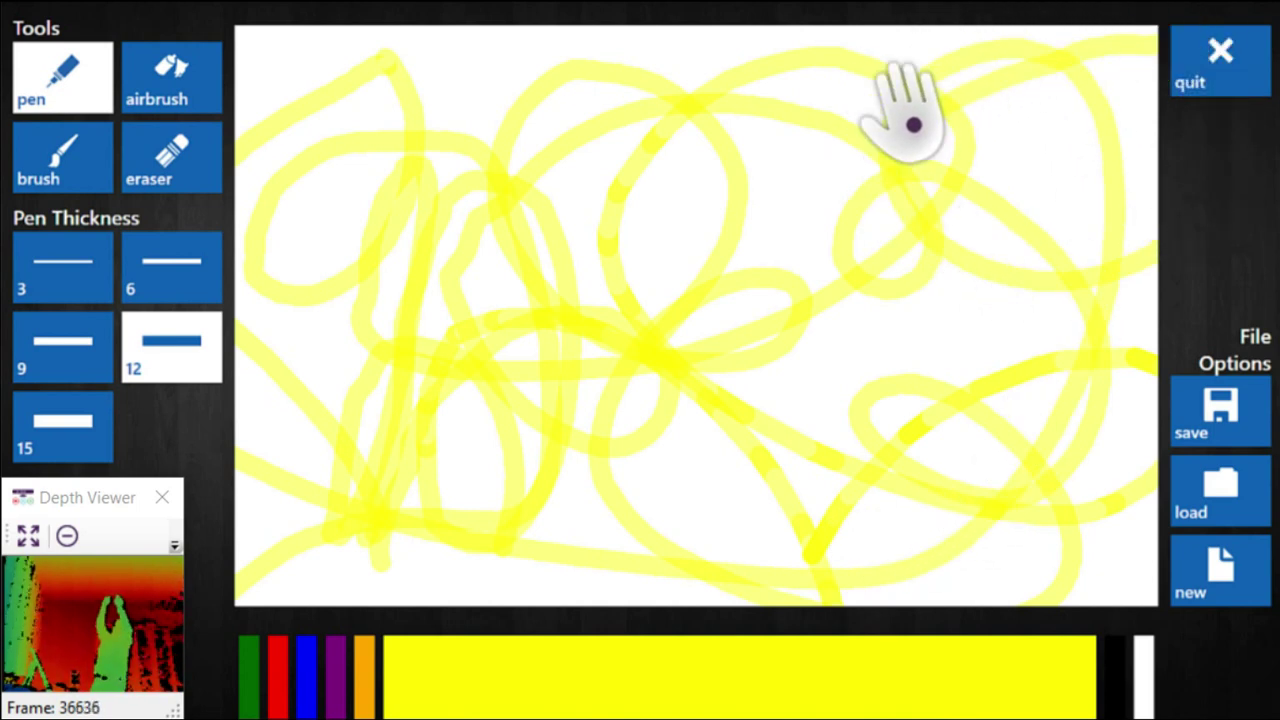
# Draw purple pen loops and swirls at thickness 12 over the yellow lines, filling most of the canvas
pyautogui.moveTo(770, 686)
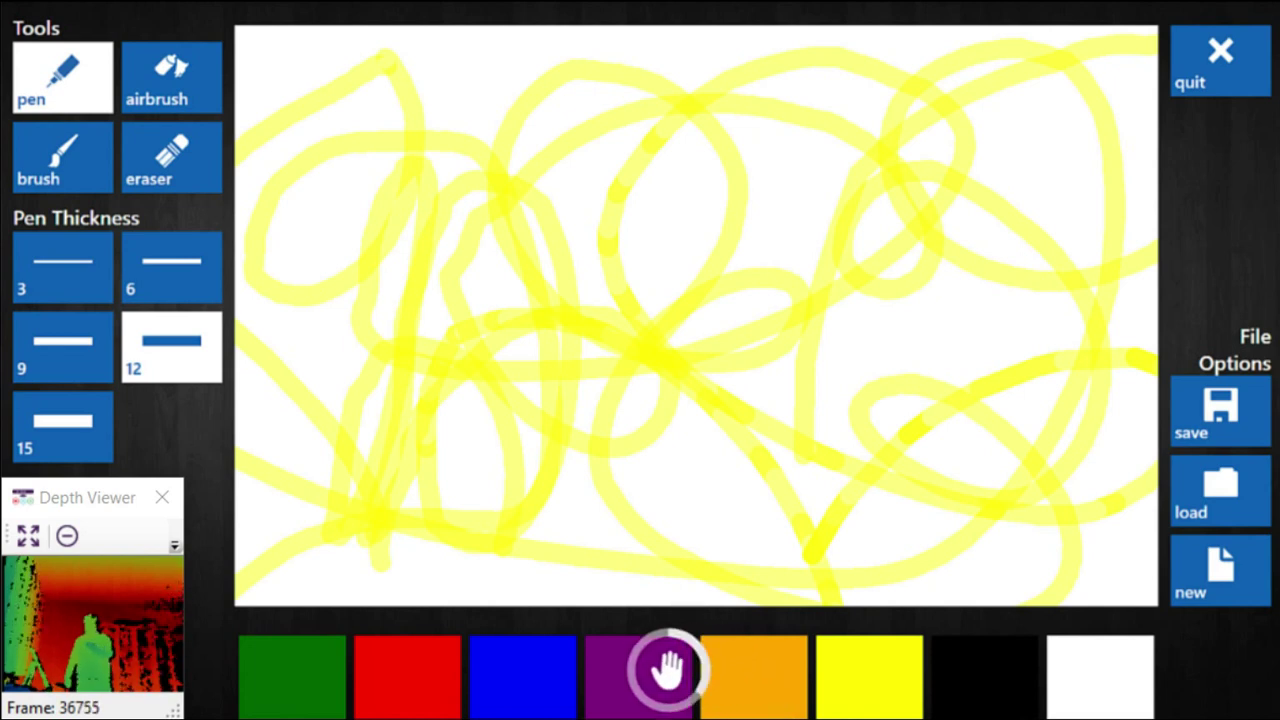
pyautogui.moveTo(640, 680)
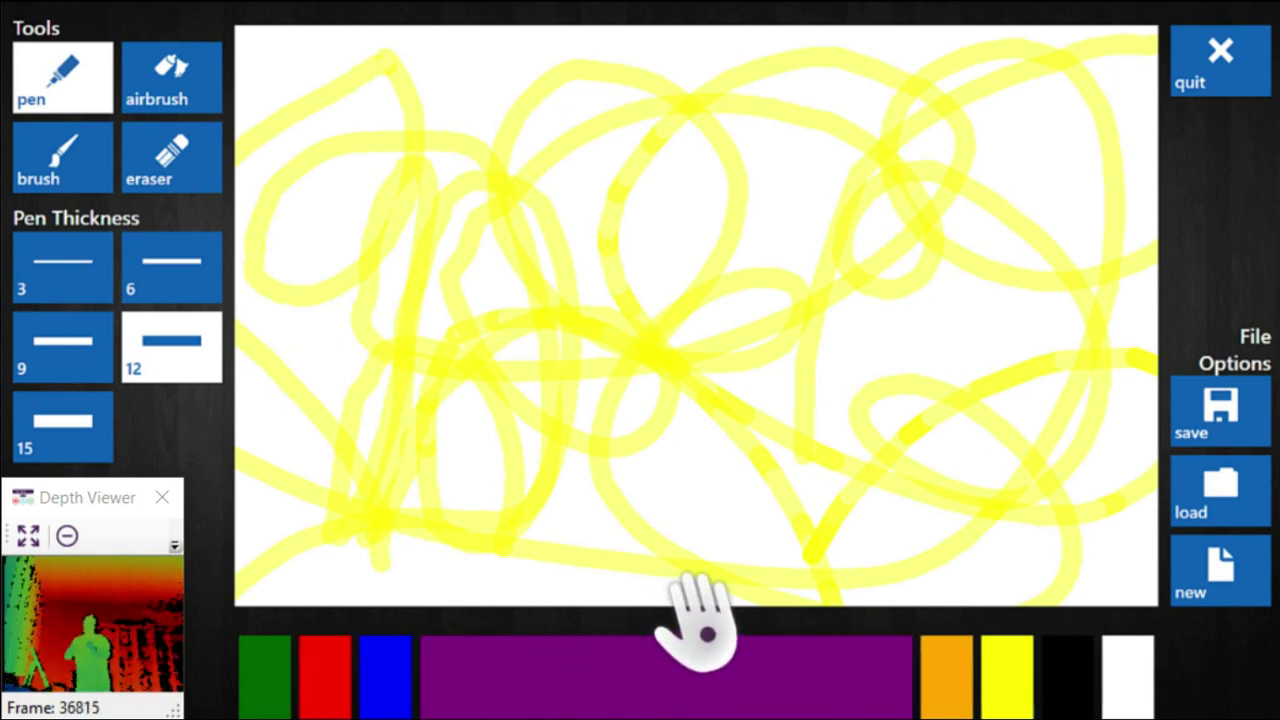
pyautogui.moveTo(757, 600)
pyautogui.mouseDown()
pyautogui.moveTo(971, 414)
pyautogui.moveTo(853, 300)
pyautogui.mouseUp()
pyautogui.moveTo(831, 455)
pyautogui.mouseDown()
pyautogui.moveTo(1040, 405)
pyautogui.moveTo(1065, 329)
pyautogui.moveTo(966, 230)
pyautogui.moveTo(841, 184)
pyautogui.moveTo(671, 211)
pyautogui.mouseUp()
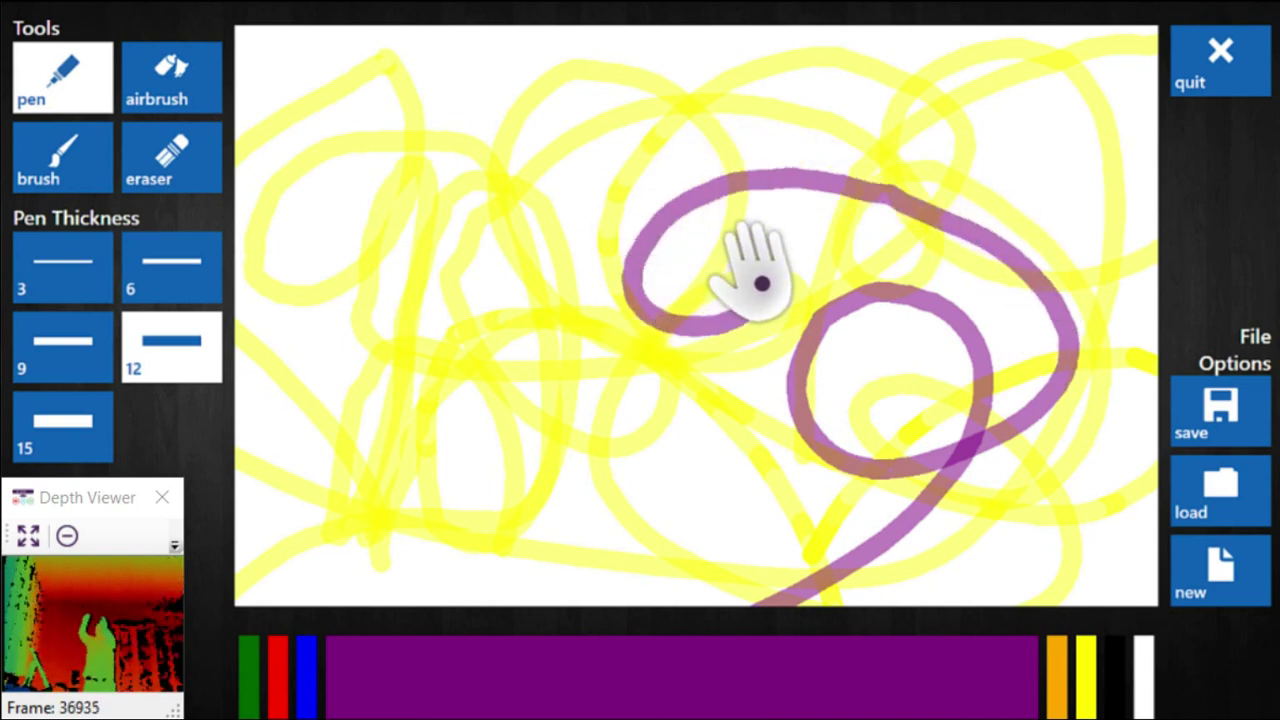
pyautogui.moveTo(761, 284)
pyautogui.mouseDown()
pyautogui.moveTo(713, 228)
pyautogui.moveTo(613, 202)
pyautogui.mouseUp()
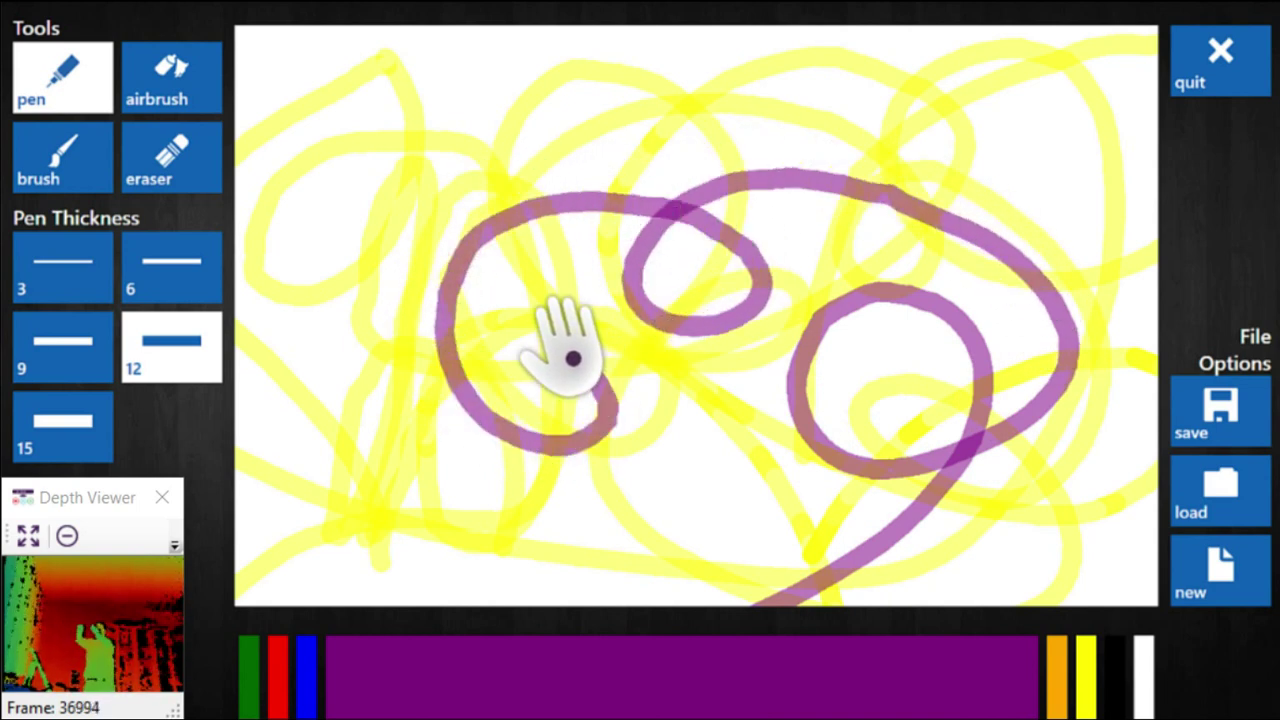
pyautogui.moveTo(430, 415)
pyautogui.mouseDown()
pyautogui.moveTo(423, 495)
pyautogui.moveTo(506, 579)
pyautogui.moveTo(607, 562)
pyautogui.moveTo(650, 490)
pyautogui.mouseUp()
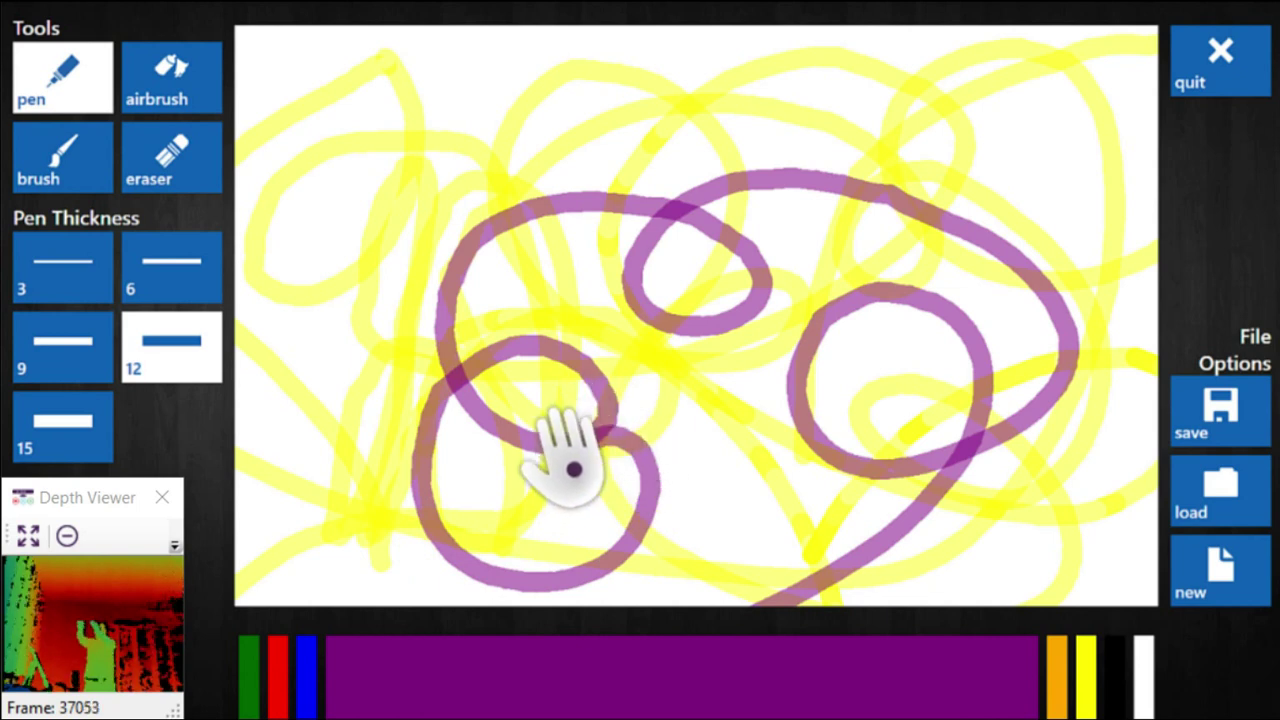
pyautogui.moveTo(572, 468)
pyautogui.mouseDown()
pyautogui.moveTo(707, 594)
pyautogui.moveTo(837, 589)
pyautogui.moveTo(960, 562)
pyautogui.moveTo(982, 474)
pyautogui.moveTo(903, 396)
pyautogui.moveTo(830, 404)
pyautogui.moveTo(844, 469)
pyautogui.moveTo(942, 528)
pyautogui.moveTo(1048, 510)
pyautogui.moveTo(1093, 440)
pyautogui.moveTo(1079, 297)
pyautogui.moveTo(902, 198)
pyautogui.mouseUp()
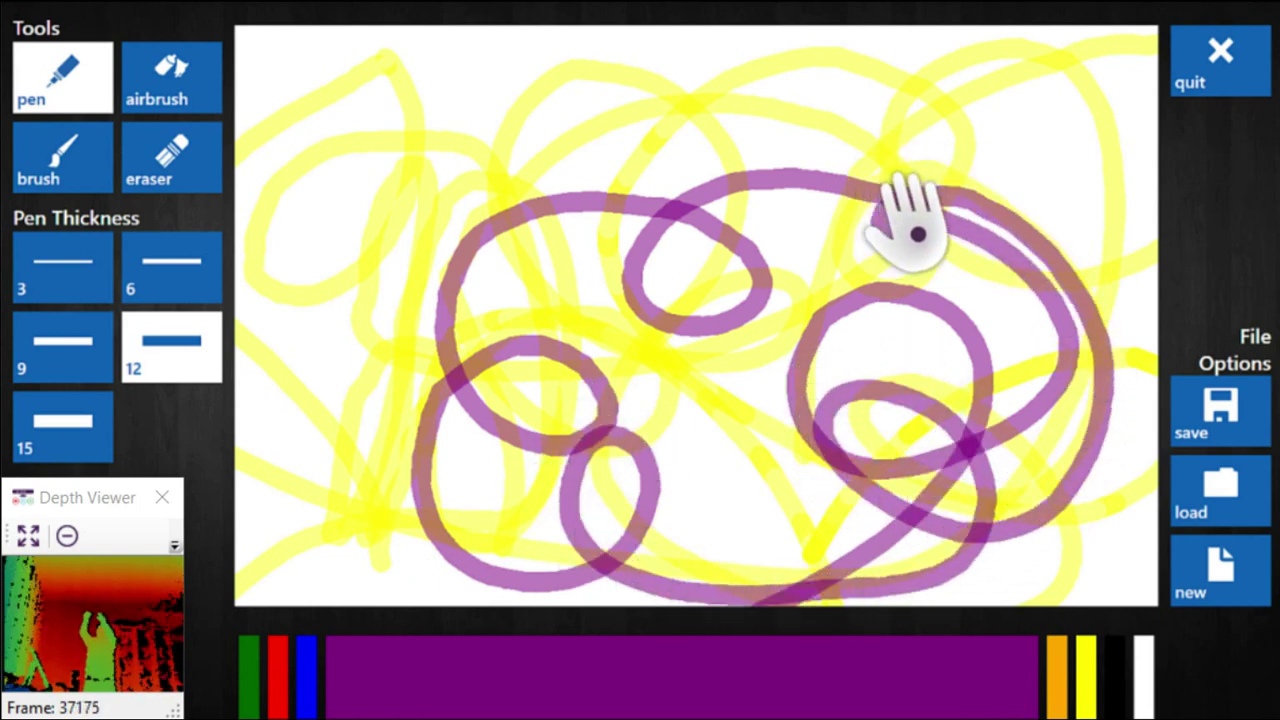
pyautogui.moveTo(895, 144)
pyautogui.mouseDown()
pyautogui.moveTo(777, 100)
pyautogui.moveTo(637, 104)
pyautogui.moveTo(601, 148)
pyautogui.moveTo(648, 185)
pyautogui.moveTo(698, 183)
pyautogui.moveTo(688, 134)
pyautogui.moveTo(606, 94)
pyautogui.moveTo(507, 89)
pyautogui.mouseUp()
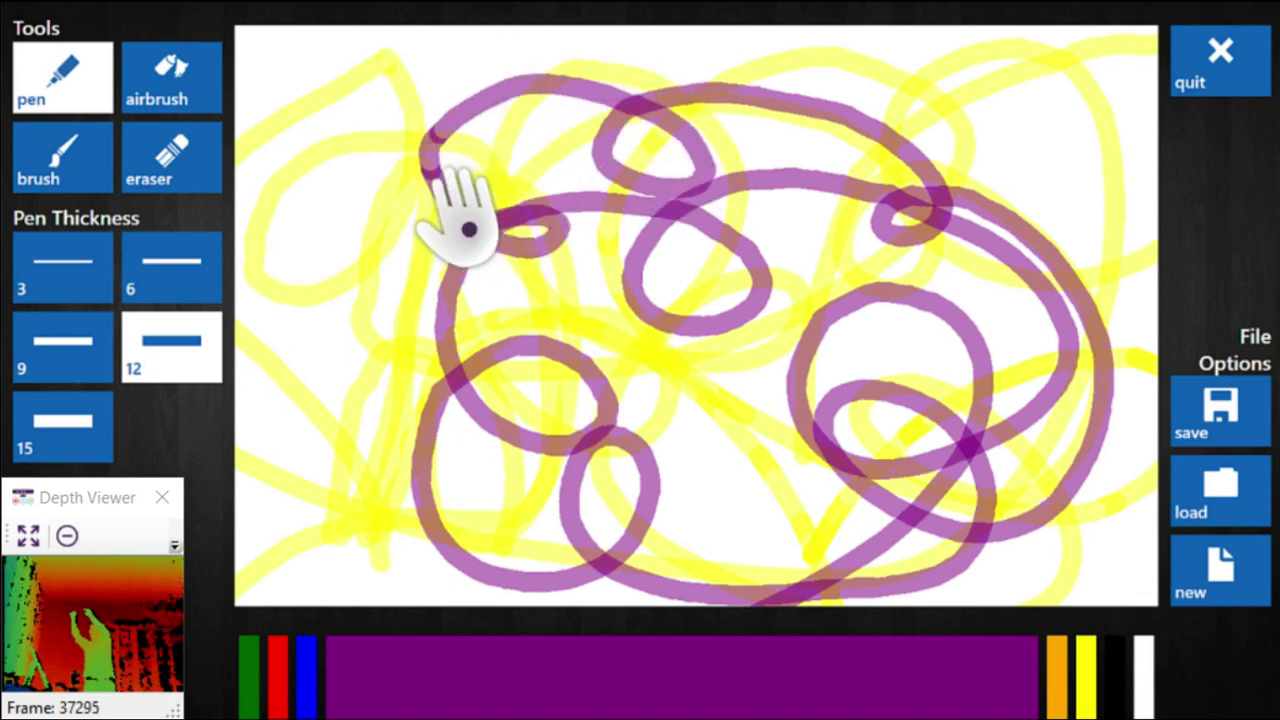
pyautogui.moveTo(468, 229)
pyautogui.mouseDown()
pyautogui.moveTo(339, 283)
pyautogui.moveTo(269, 413)
pyautogui.moveTo(414, 540)
pyautogui.mouseUp()
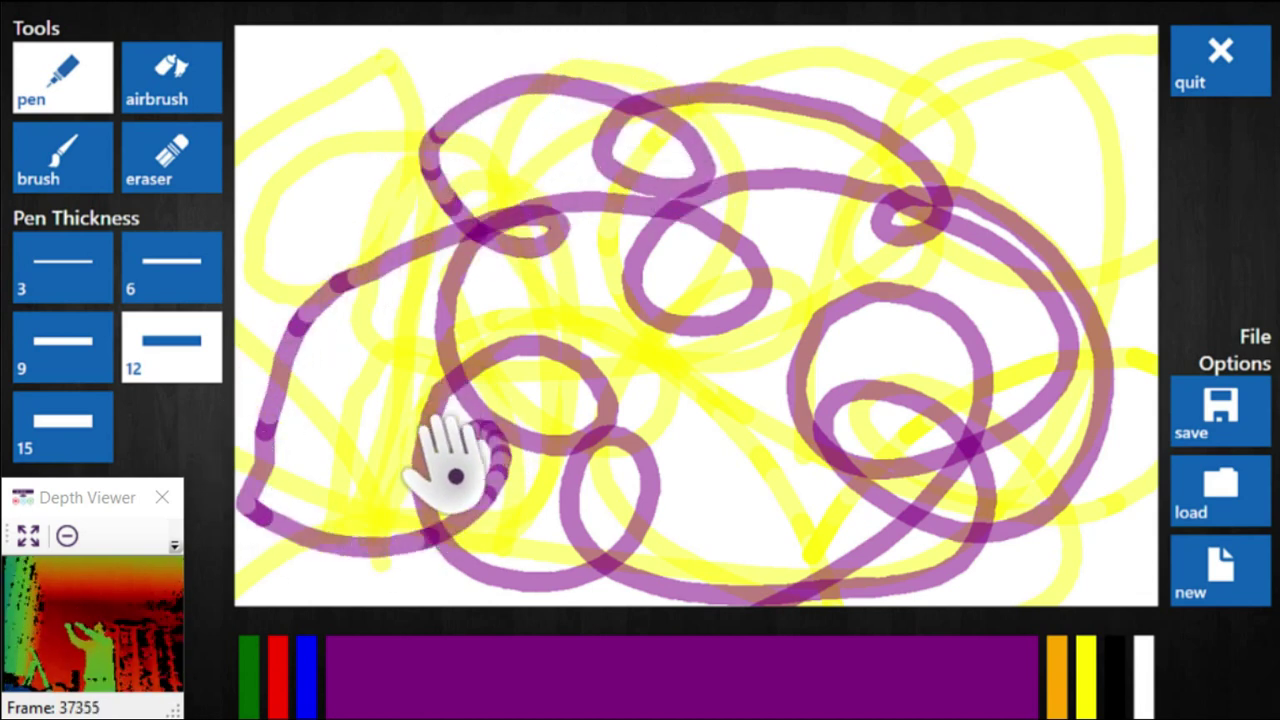
pyautogui.moveTo(455, 477)
pyautogui.mouseDown()
pyautogui.moveTo(704, 641)
pyautogui.moveTo(860, 593)
pyautogui.moveTo(966, 474)
pyautogui.moveTo(933, 363)
pyautogui.moveTo(815, 337)
pyautogui.moveTo(746, 390)
pyautogui.moveTo(817, 498)
pyautogui.moveTo(938, 553)
pyautogui.moveTo(1075, 530)
pyautogui.moveTo(1147, 417)
pyautogui.moveTo(1089, 242)
pyautogui.moveTo(979, 220)
pyautogui.mouseUp()
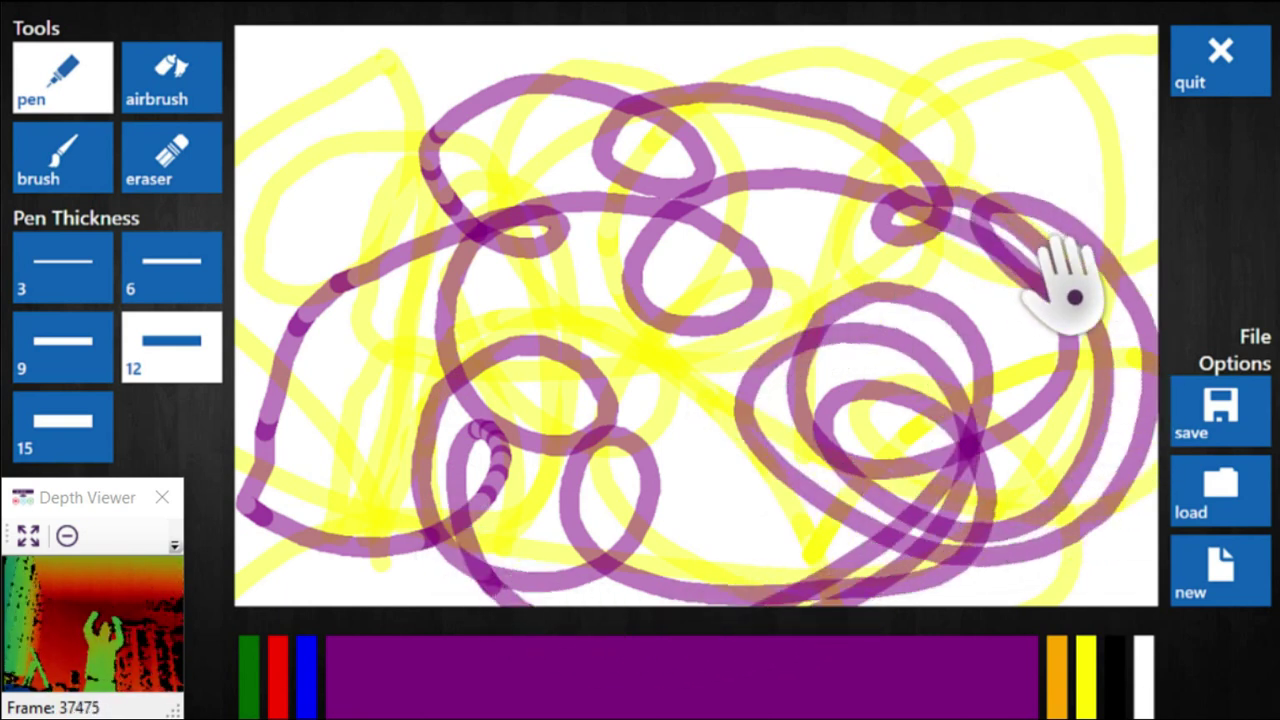
pyautogui.moveTo(1075, 297)
pyautogui.mouseDown()
pyautogui.moveTo(1039, 144)
pyautogui.moveTo(923, 87)
pyautogui.moveTo(800, 91)
pyautogui.moveTo(799, 243)
pyautogui.mouseUp()
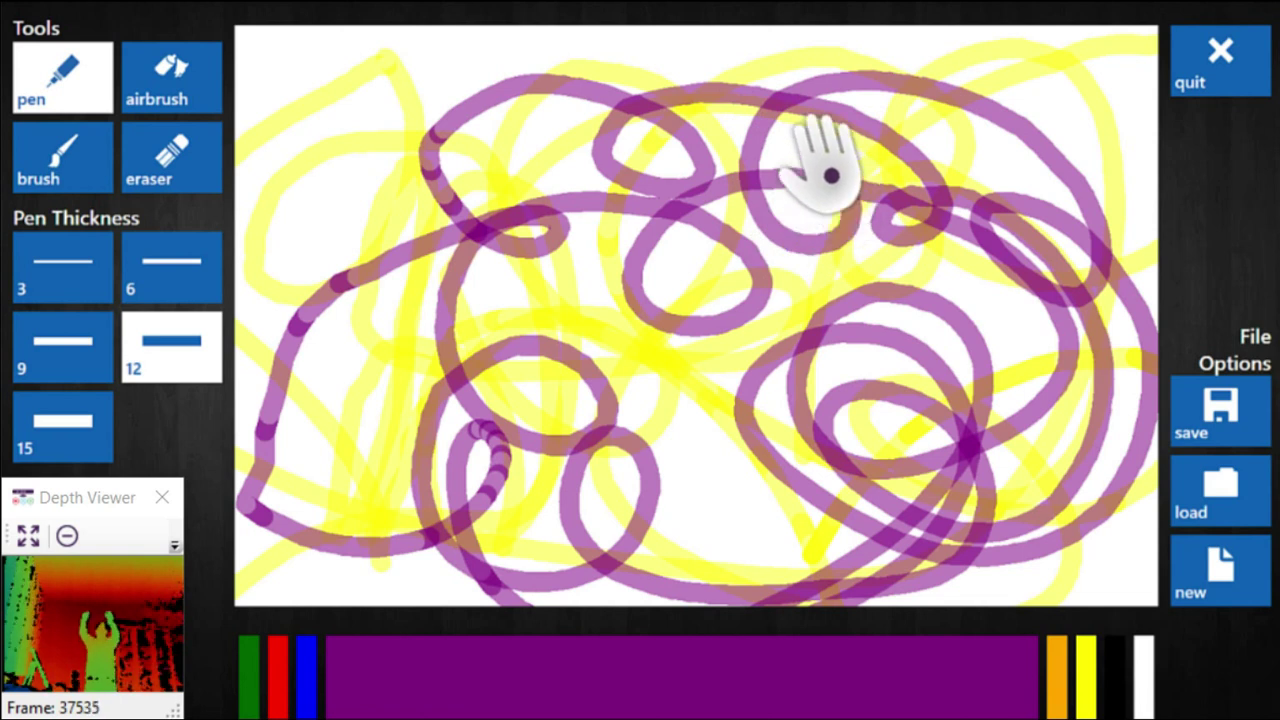
pyautogui.moveTo(831, 176)
pyautogui.mouseDown()
pyautogui.moveTo(688, 103)
pyautogui.moveTo(566, 127)
pyautogui.moveTo(489, 199)
pyautogui.moveTo(469, 291)
pyautogui.moveTo(576, 331)
pyautogui.moveTo(618, 271)
pyautogui.moveTo(591, 182)
pyautogui.moveTo(473, 160)
pyautogui.moveTo(424, 192)
pyautogui.moveTo(339, 287)
pyautogui.moveTo(416, 506)
pyautogui.mouseUp()
pyautogui.moveTo(447, 437)
pyautogui.mouseDown()
pyautogui.moveTo(396, 607)
pyautogui.moveTo(480, 687)
pyautogui.moveTo(652, 642)
pyautogui.moveTo(784, 469)
pyautogui.moveTo(858, 151)
pyautogui.moveTo(950, 118)
pyautogui.moveTo(1028, 171)
pyautogui.moveTo(941, 276)
pyautogui.moveTo(566, 292)
pyautogui.moveTo(841, 505)
pyautogui.moveTo(619, 598)
pyautogui.moveTo(440, 632)
pyautogui.moveTo(347, 584)
pyautogui.moveTo(296, 471)
pyautogui.moveTo(311, 359)
pyautogui.moveTo(389, 273)
pyautogui.moveTo(503, 201)
pyautogui.moveTo(580, 179)
pyautogui.moveTo(598, 160)
pyautogui.moveTo(579, 131)
pyautogui.moveTo(511, 175)
pyautogui.moveTo(490, 215)
pyautogui.moveTo(547, 278)
pyautogui.moveTo(705, 378)
pyautogui.moveTo(827, 428)
pyautogui.moveTo(903, 494)
pyautogui.moveTo(776, 537)
pyautogui.moveTo(609, 518)
pyautogui.moveTo(576, 465)
pyautogui.moveTo(618, 357)
pyautogui.moveTo(1039, 245)
pyautogui.moveTo(970, 141)
pyautogui.moveTo(763, 90)
pyautogui.moveTo(585, 208)
pyautogui.moveTo(542, 403)
pyautogui.moveTo(576, 599)
pyautogui.mouseUp()
# Add sweeping orange pen curves at thickness 12 across the purple and yellow loops, reaching the canvas edges
pyautogui.moveTo(620, 690)
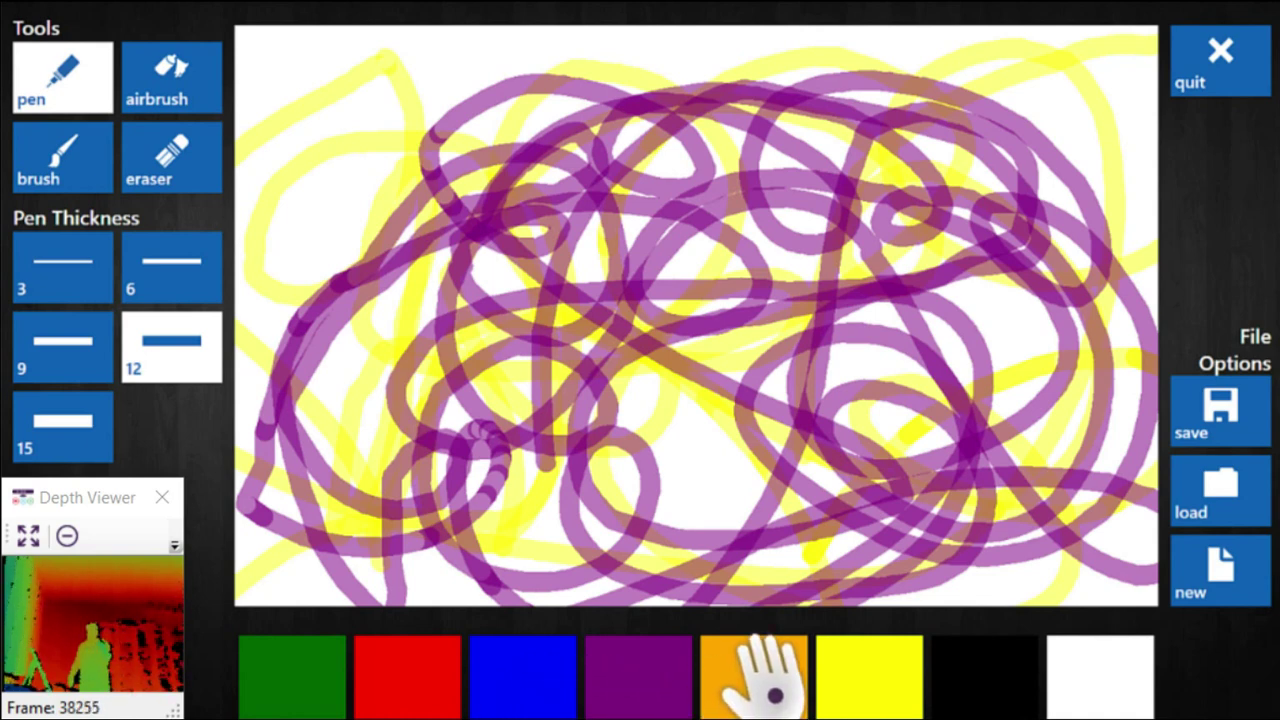
pyautogui.click(750, 670)
pyautogui.moveTo(500, 595)
pyautogui.mouseDown()
pyautogui.moveTo(374, 452)
pyautogui.moveTo(366, 381)
pyautogui.moveTo(519, 143)
pyautogui.moveTo(652, 159)
pyautogui.moveTo(807, 234)
pyautogui.moveTo(985, 364)
pyautogui.moveTo(1084, 382)
pyautogui.moveTo(1140, 337)
pyautogui.moveTo(1092, 210)
pyautogui.moveTo(1028, 148)
pyautogui.moveTo(812, 145)
pyautogui.moveTo(525, 379)
pyautogui.moveTo(426, 388)
pyautogui.mouseUp()
pyautogui.moveTo(385, 265)
pyautogui.mouseDown()
pyautogui.moveTo(462, 168)
pyautogui.moveTo(597, 193)
pyautogui.moveTo(797, 396)
pyautogui.moveTo(935, 576)
pyautogui.moveTo(1049, 653)
pyautogui.moveTo(1166, 591)
pyautogui.mouseUp()
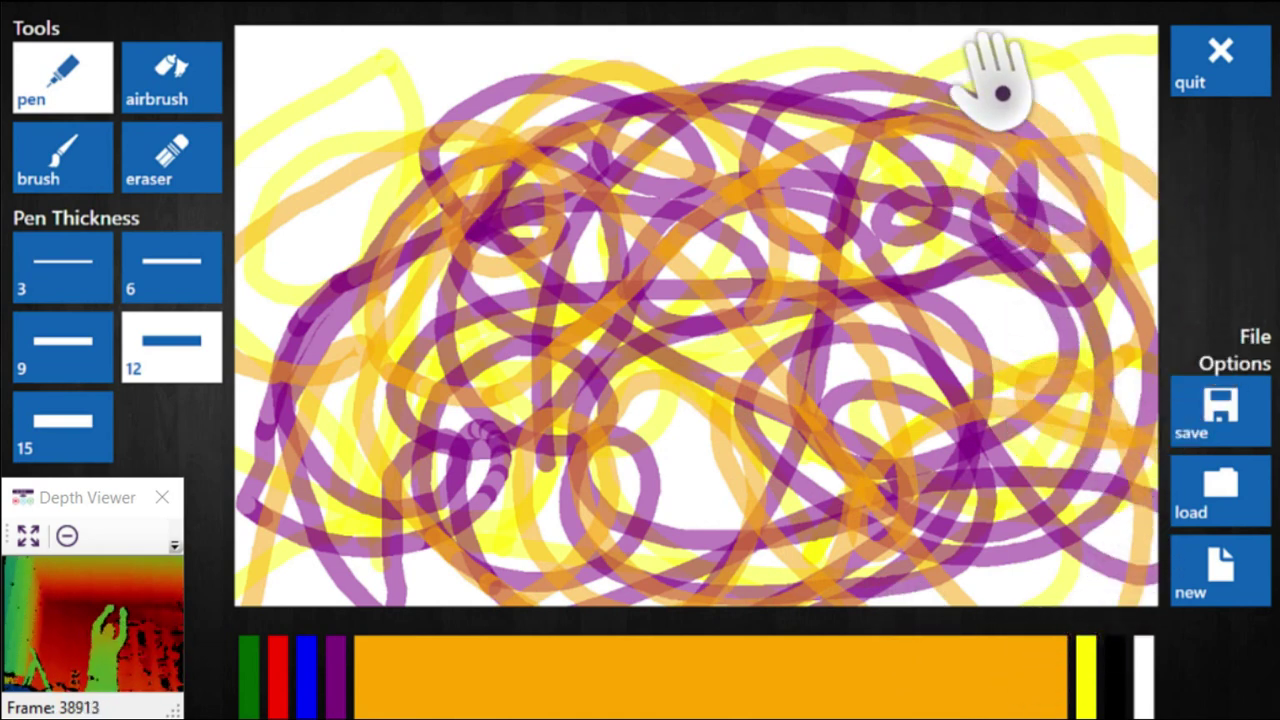
pyautogui.moveTo(674, 23)
pyautogui.mouseDown()
pyautogui.moveTo(687, 84)
pyautogui.moveTo(773, 143)
pyautogui.mouseUp()
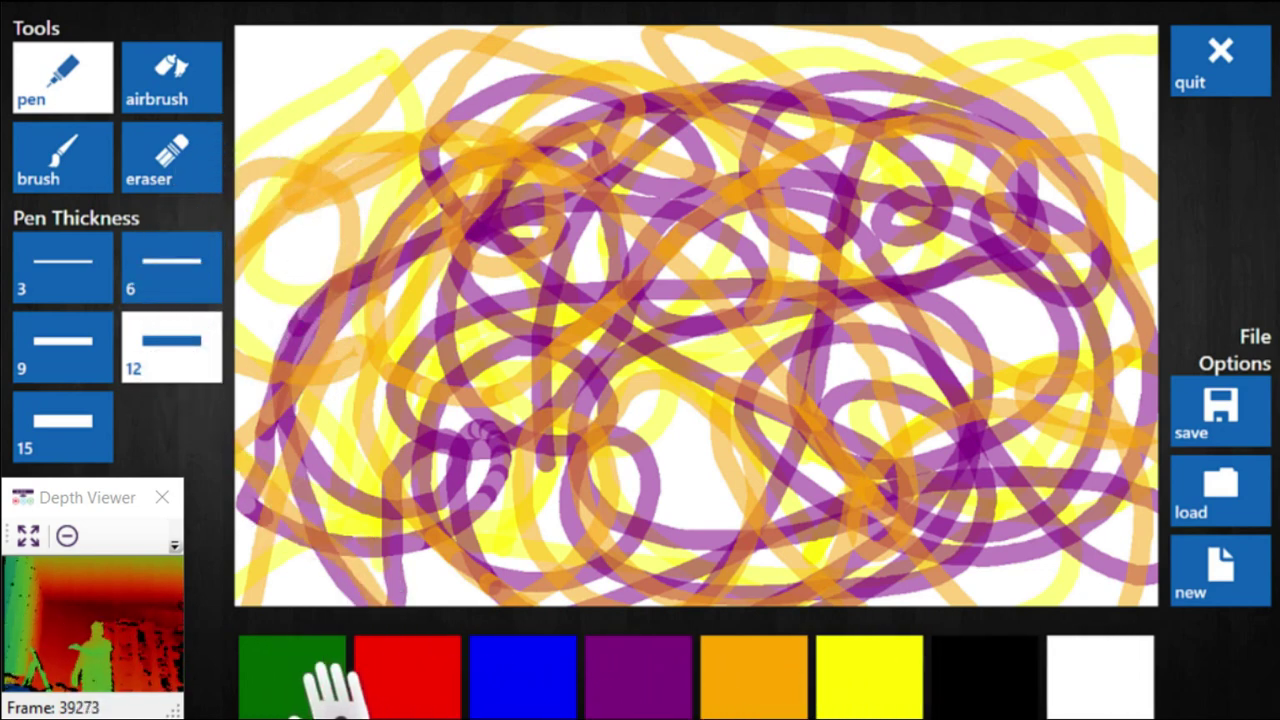
# Add long green pen curves at thickness 12 over the existing loops, covering the canvas from edge to edge
pyautogui.click(297, 655)
pyautogui.moveTo(320, 600)
pyautogui.mouseDown()
pyautogui.moveTo(420, 381)
pyautogui.moveTo(578, 316)
pyautogui.moveTo(675, 379)
pyautogui.moveTo(673, 446)
pyautogui.moveTo(558, 469)
pyautogui.moveTo(501, 414)
pyautogui.moveTo(626, 209)
pyautogui.moveTo(796, 184)
pyautogui.moveTo(1033, 319)
pyautogui.moveTo(1212, 575)
pyautogui.mouseUp()
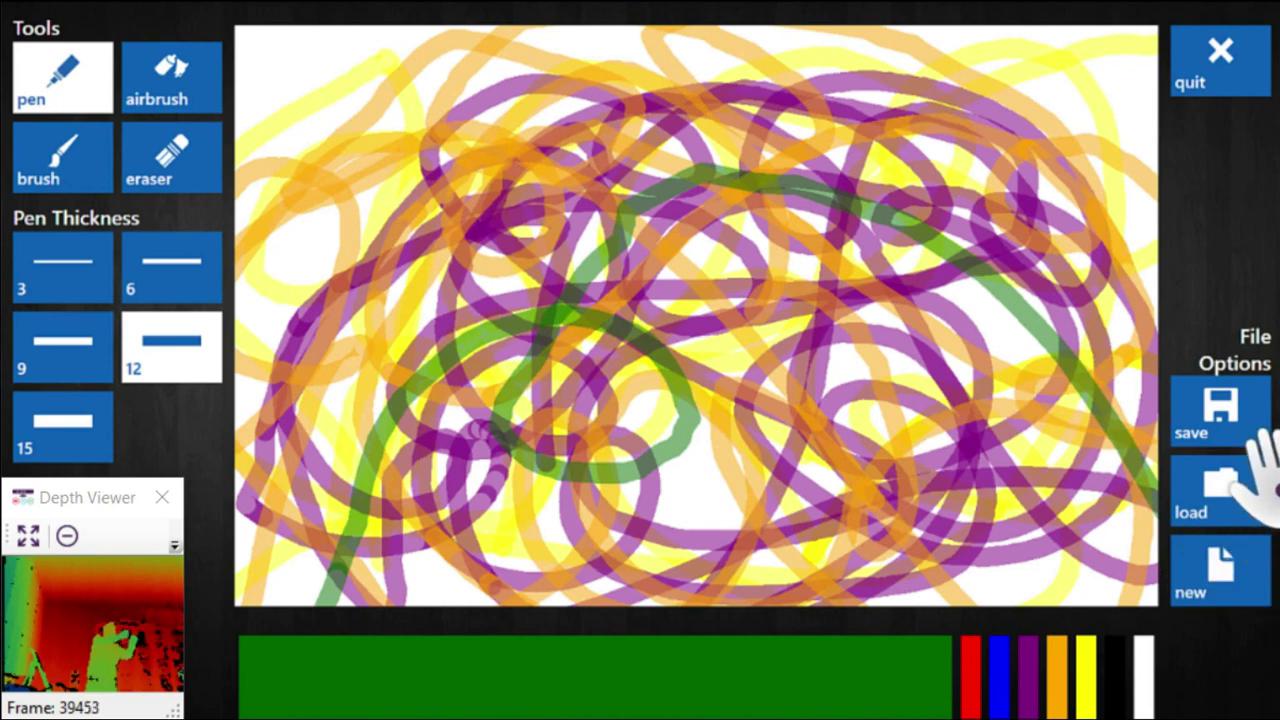
pyautogui.moveTo(1262, 470)
pyautogui.mouseDown()
pyautogui.moveTo(1120, 304)
pyautogui.moveTo(966, 364)
pyautogui.moveTo(794, 499)
pyautogui.moveTo(609, 574)
pyautogui.moveTo(516, 565)
pyautogui.moveTo(454, 526)
pyautogui.moveTo(407, 451)
pyautogui.moveTo(399, 383)
pyautogui.moveTo(460, 254)
pyautogui.moveTo(722, 87)
pyautogui.mouseUp()
pyautogui.moveTo(648, 37)
pyautogui.mouseDown()
pyautogui.moveTo(471, 97)
pyautogui.moveTo(461, 139)
pyautogui.moveTo(609, 210)
pyautogui.moveTo(739, 247)
pyautogui.moveTo(930, 265)
pyautogui.moveTo(1137, 242)
pyautogui.moveTo(1188, 208)
pyautogui.mouseUp()
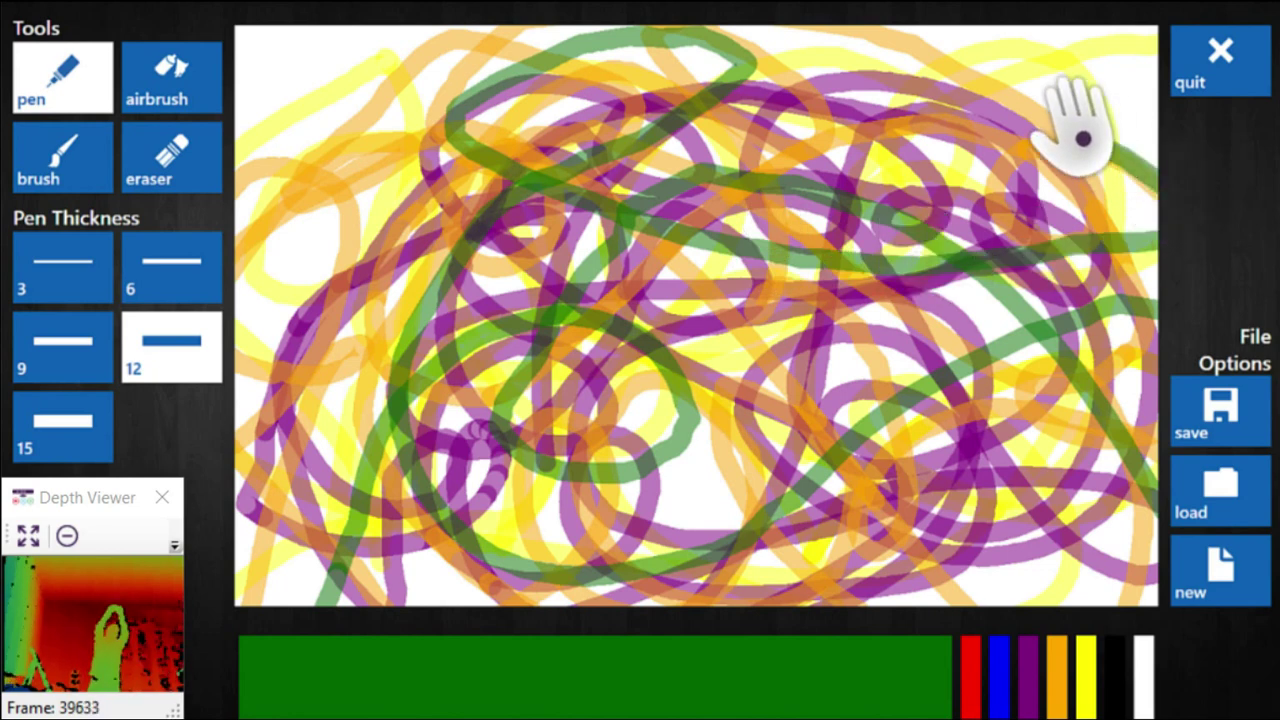
pyautogui.moveTo(1075, 130)
pyautogui.mouseDown()
pyautogui.moveTo(990, 196)
pyautogui.moveTo(1050, 345)
pyautogui.moveTo(1128, 431)
pyautogui.moveTo(1157, 565)
pyautogui.moveTo(949, 666)
pyautogui.mouseUp()
# Draw thin black loops all over the coloured scribble with the pen at thickness 3
pyautogui.moveTo(530, 705)
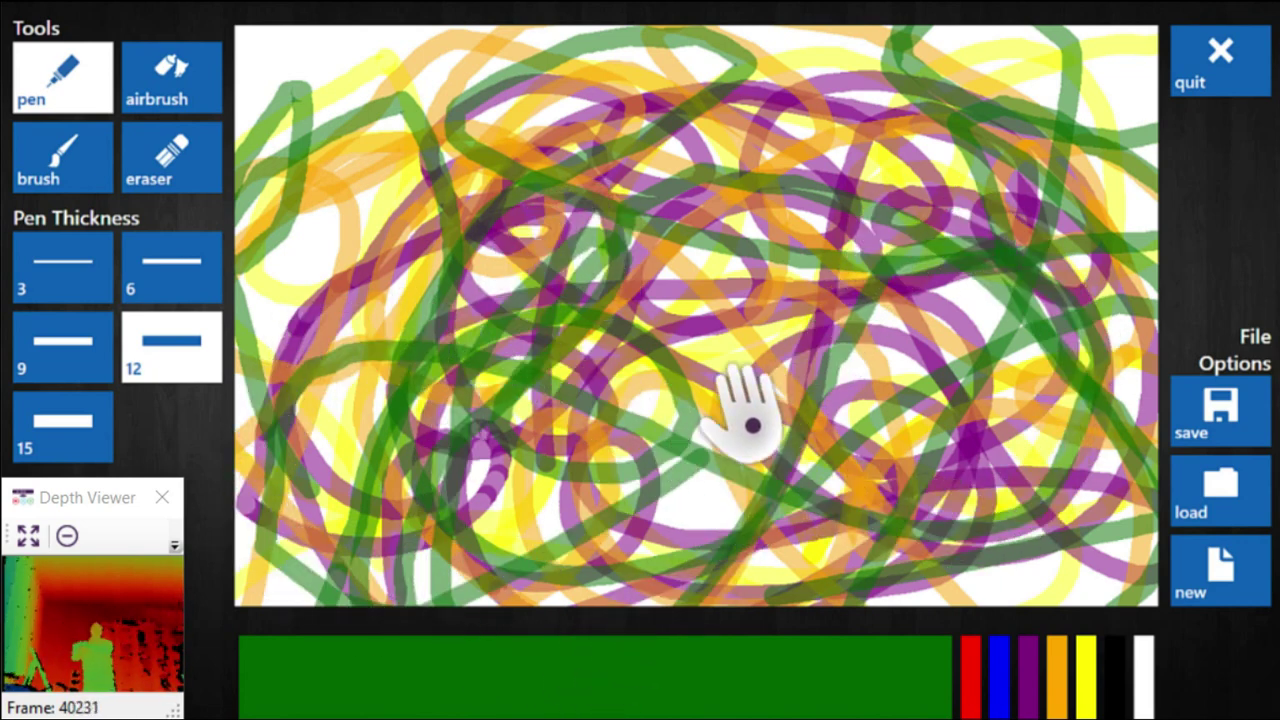
pyautogui.moveTo(866, 690)
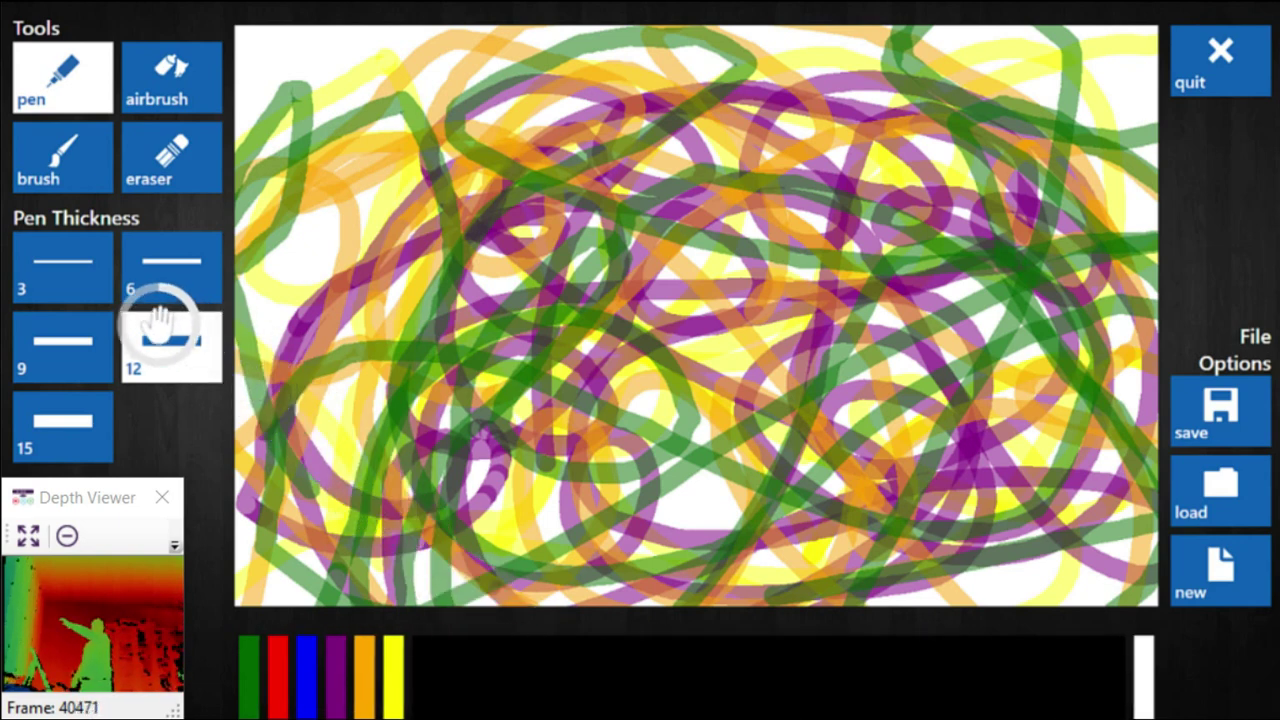
pyautogui.click(48, 283)
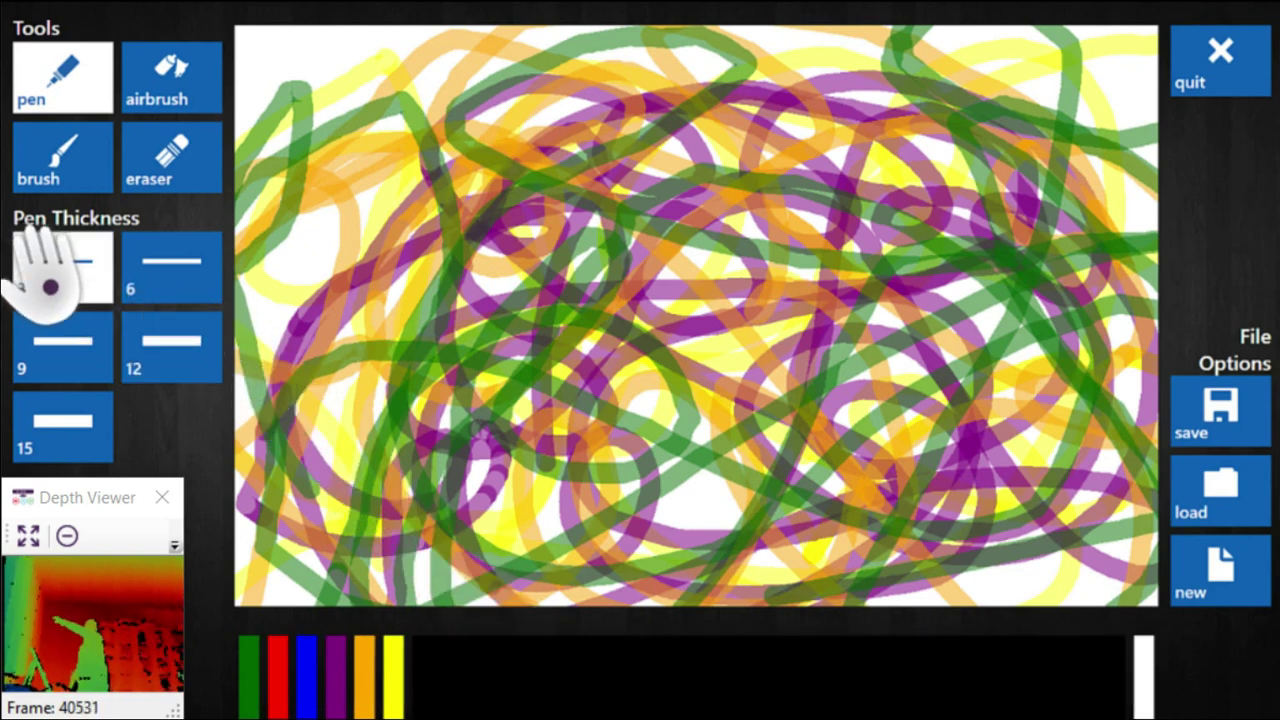
pyautogui.moveTo(241, 322)
pyautogui.mouseDown()
pyautogui.moveTo(359, 280)
pyautogui.moveTo(635, 132)
pyautogui.moveTo(801, 193)
pyautogui.mouseUp()
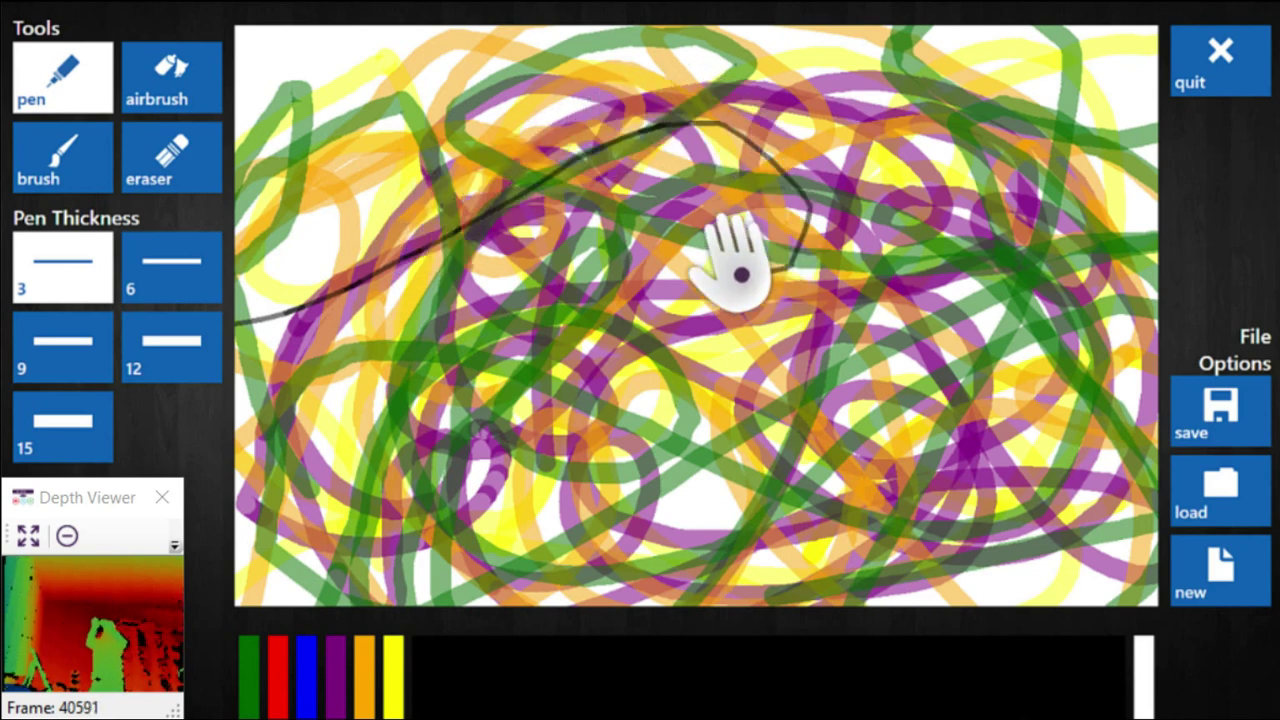
pyautogui.moveTo(692, 181)
pyautogui.mouseDown()
pyautogui.moveTo(934, 163)
pyautogui.moveTo(1023, 226)
pyautogui.moveTo(1022, 258)
pyautogui.moveTo(963, 266)
pyautogui.moveTo(1047, 267)
pyautogui.moveTo(1113, 335)
pyautogui.moveTo(1066, 411)
pyautogui.moveTo(977, 442)
pyautogui.moveTo(822, 451)
pyautogui.moveTo(785, 474)
pyautogui.moveTo(747, 529)
pyautogui.moveTo(795, 531)
pyautogui.moveTo(827, 453)
pyautogui.moveTo(824, 383)
pyautogui.moveTo(710, 311)
pyautogui.moveTo(635, 329)
pyautogui.moveTo(491, 442)
pyautogui.mouseUp()
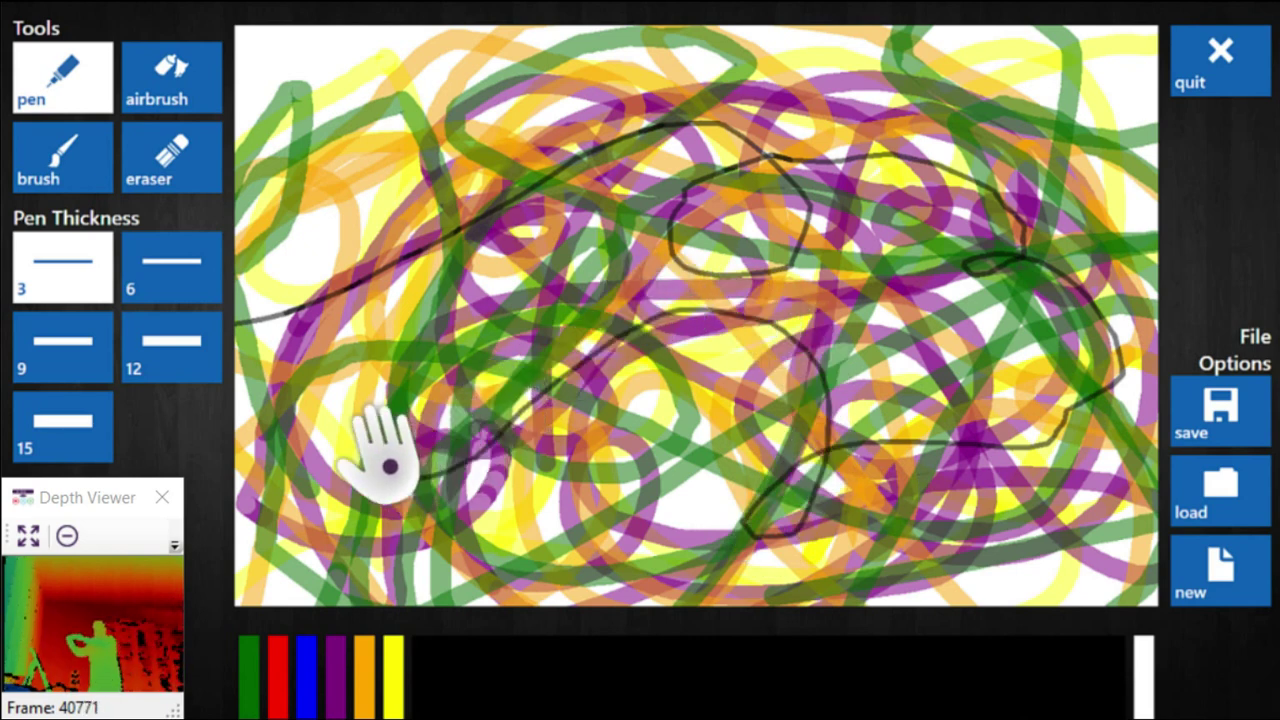
pyautogui.moveTo(390, 465)
pyautogui.mouseDown()
pyautogui.moveTo(476, 332)
pyautogui.moveTo(594, 348)
pyautogui.moveTo(664, 421)
pyautogui.moveTo(688, 531)
pyautogui.moveTo(735, 587)
pyautogui.moveTo(826, 596)
pyautogui.moveTo(903, 576)
pyautogui.mouseUp()
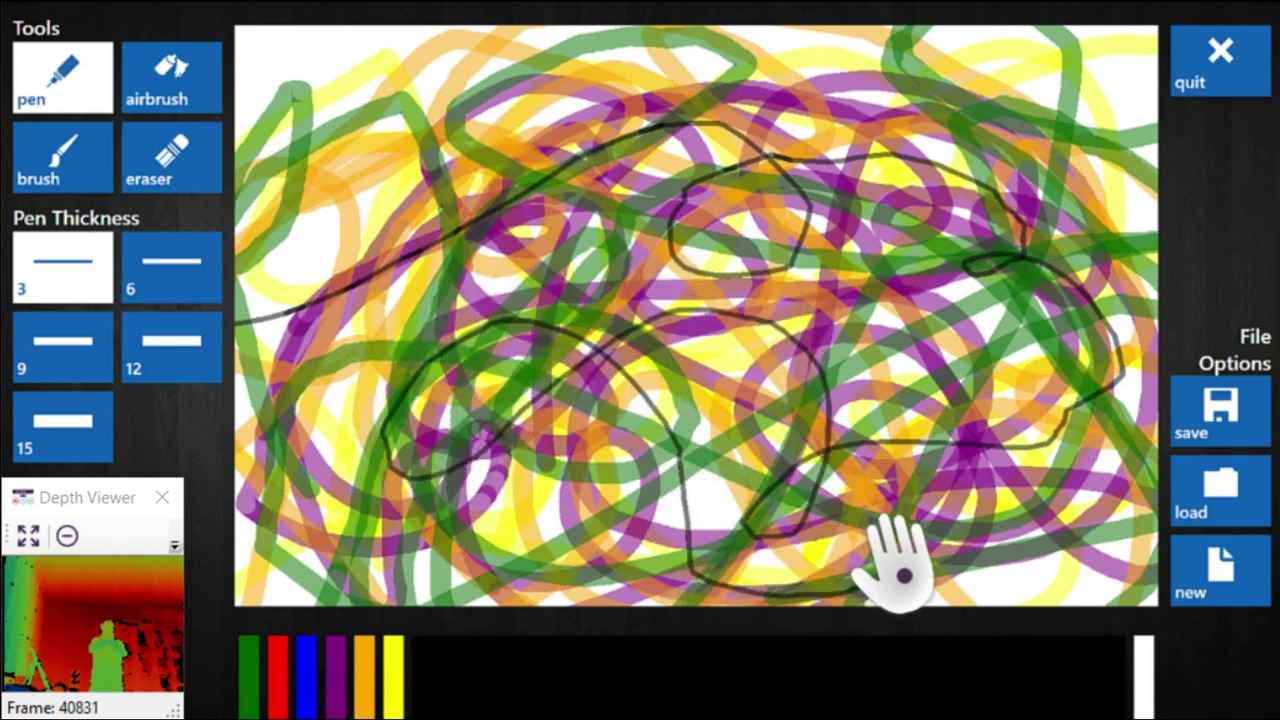
pyautogui.moveTo(843, 418)
pyautogui.mouseDown()
pyautogui.moveTo(1017, 417)
pyautogui.moveTo(1069, 320)
pyautogui.moveTo(1008, 183)
pyautogui.moveTo(930, 93)
pyautogui.moveTo(871, 60)
pyautogui.mouseUp()
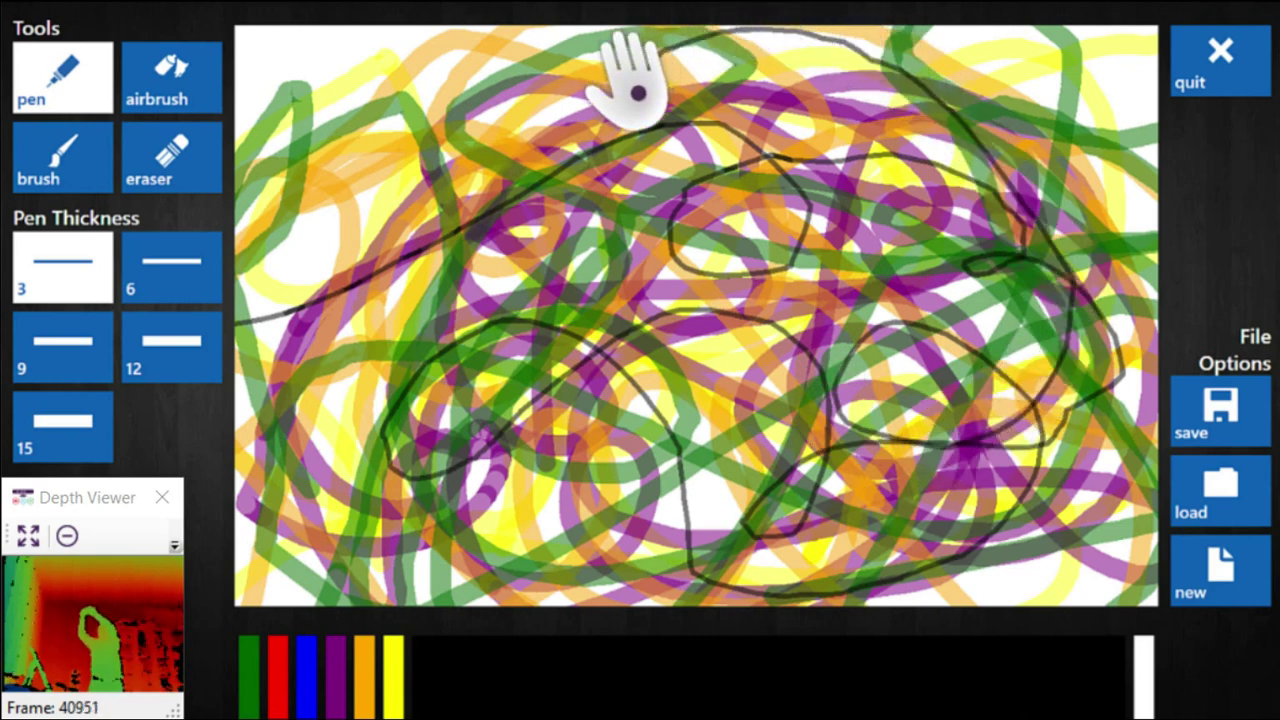
pyautogui.moveTo(637, 93)
pyautogui.mouseDown()
pyautogui.moveTo(696, 169)
pyautogui.moveTo(742, 189)
pyautogui.moveTo(755, 180)
pyautogui.moveTo(678, 133)
pyautogui.moveTo(626, 122)
pyautogui.mouseUp()
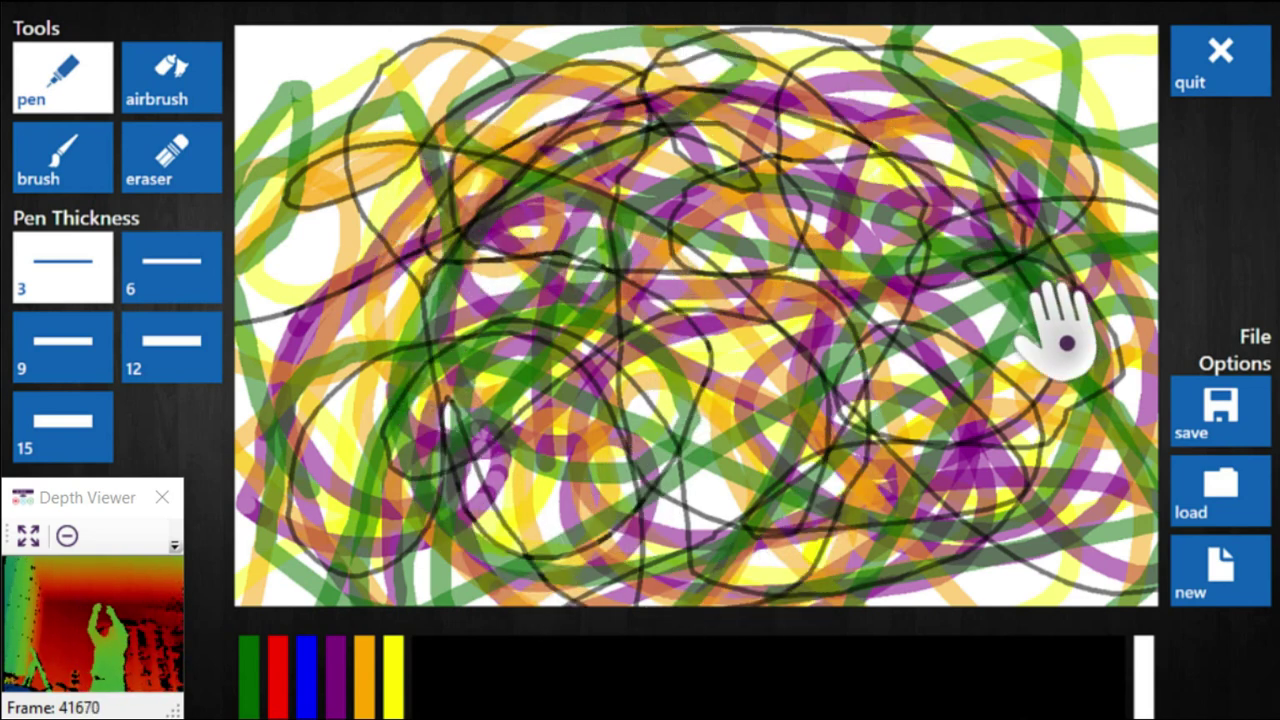
pyautogui.moveTo(1011, 548); pyautogui.dragTo(975, 588)
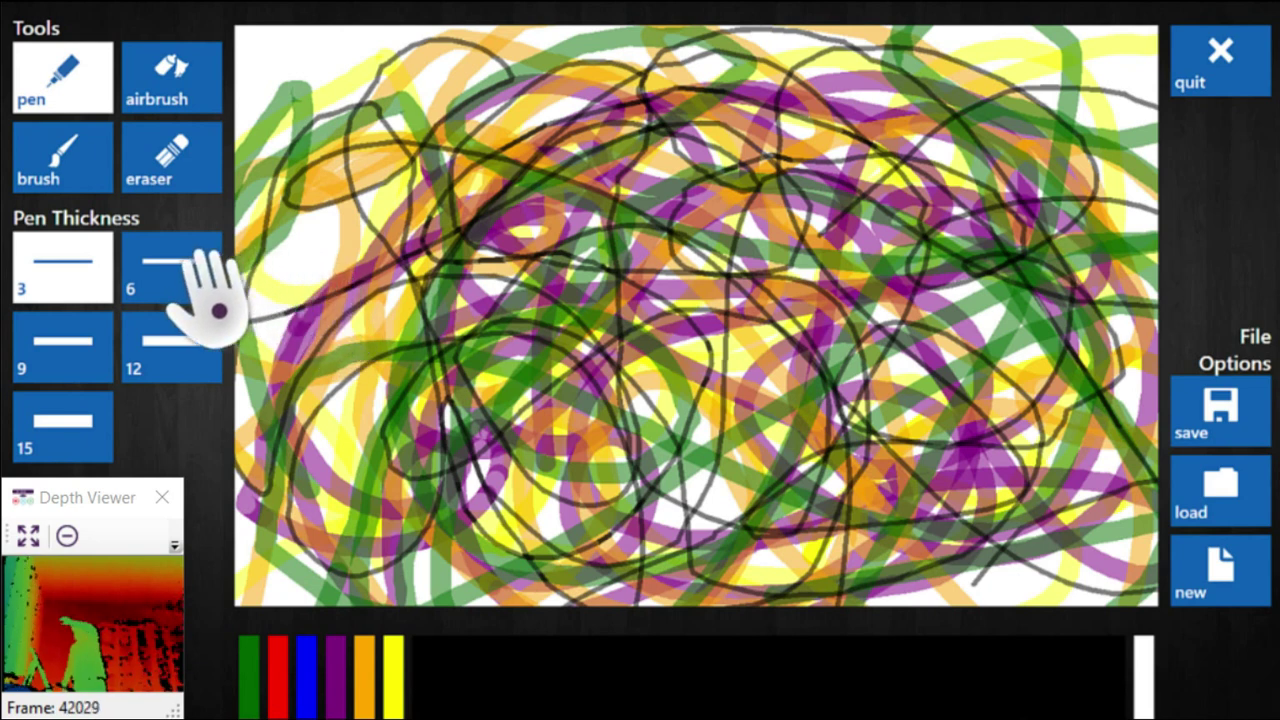
# Draw a white pen stroke at thickness 12 from the lower middle up to the centre of the painting
pyautogui.click(155, 345)
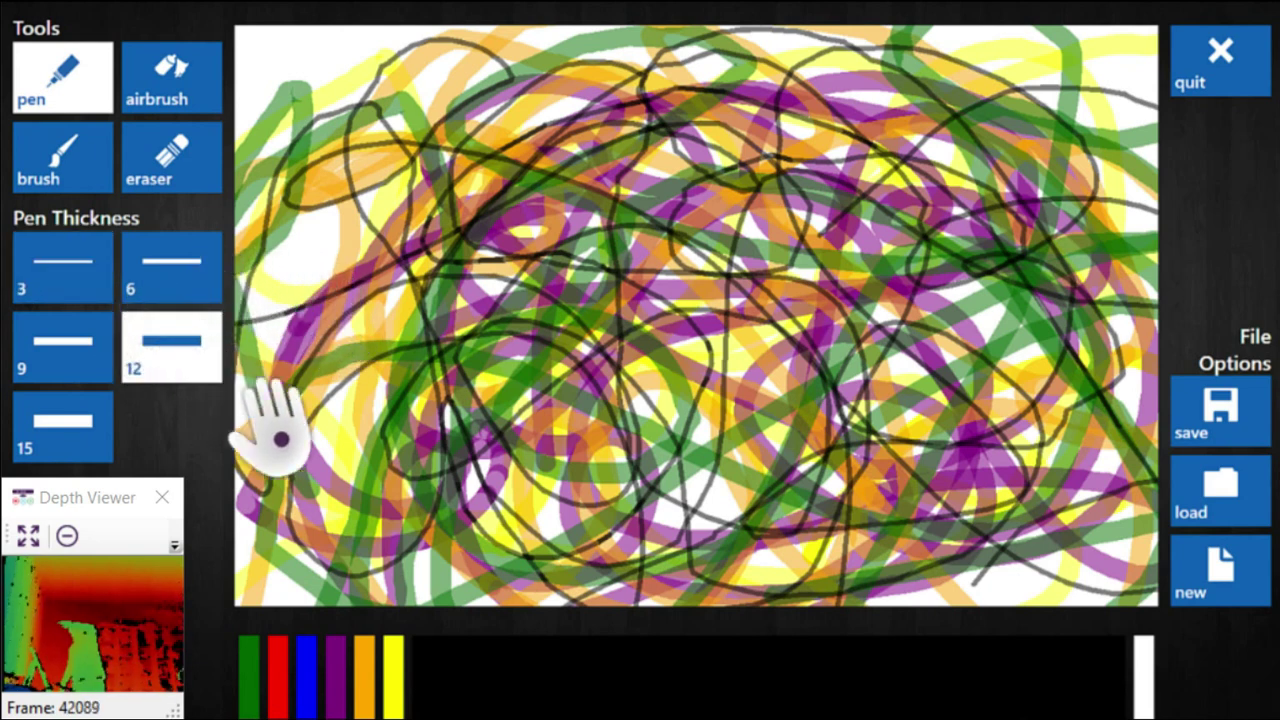
pyautogui.moveTo(738, 685)
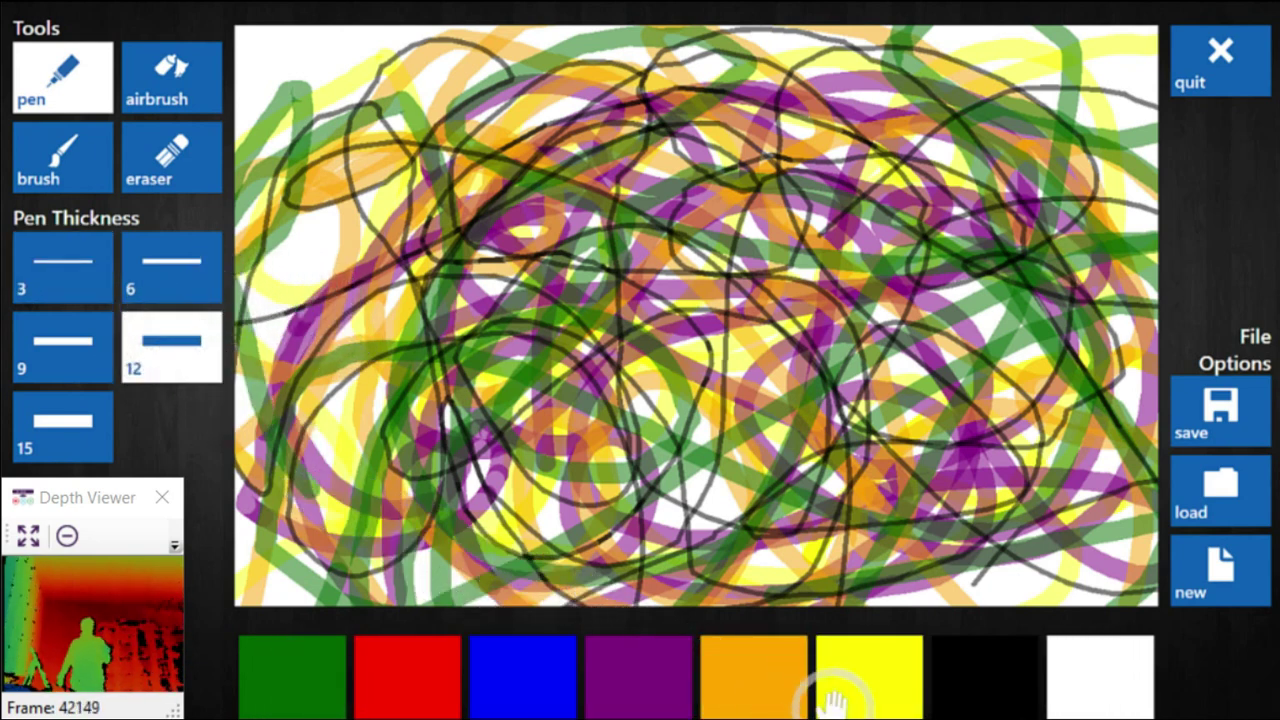
pyautogui.click(1066, 683)
pyautogui.moveTo(900, 586)
pyautogui.mouseDown()
pyautogui.moveTo(801, 545)
pyautogui.moveTo(718, 473)
pyautogui.moveTo(650, 347)
pyautogui.mouseUp()
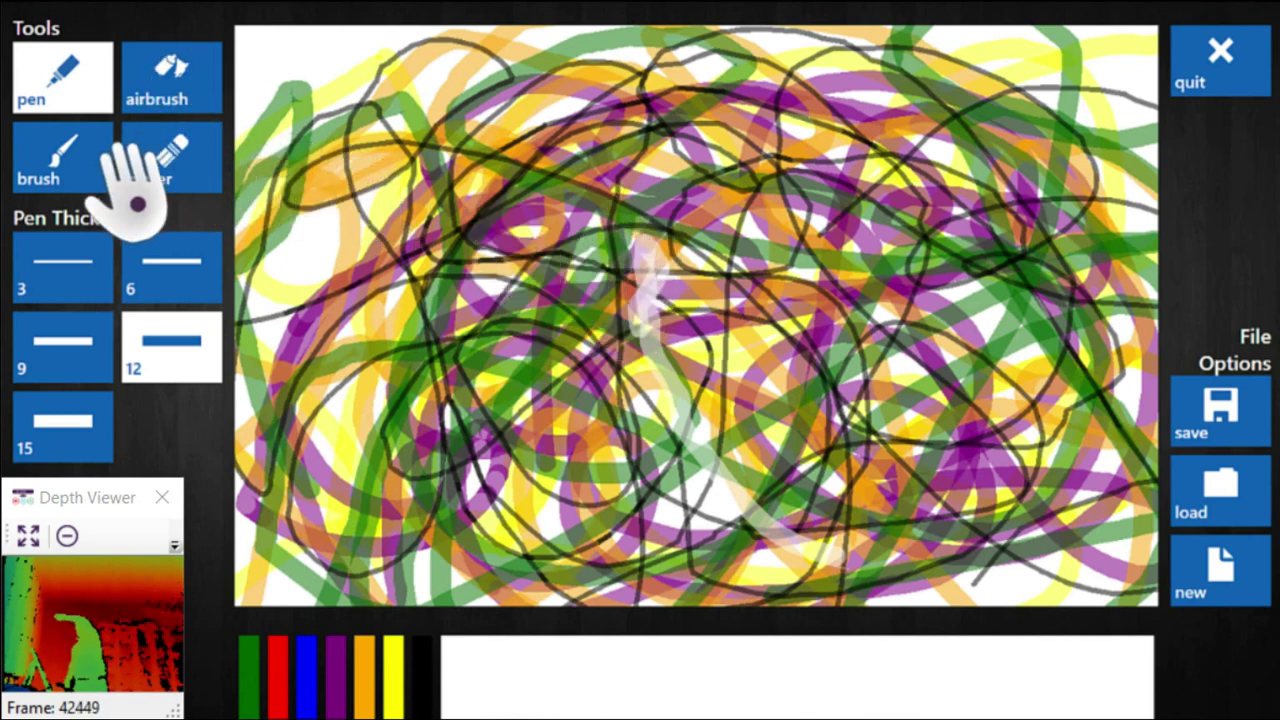
# Paint bold white loops and lines across the whole painting with the brush tool at thickness 12
pyautogui.click(62, 140)
pyautogui.moveTo(183, 126)
pyautogui.mouseDown()
pyautogui.moveTo(586, 190)
pyautogui.moveTo(707, 175)
pyautogui.moveTo(816, 182)
pyautogui.mouseUp()
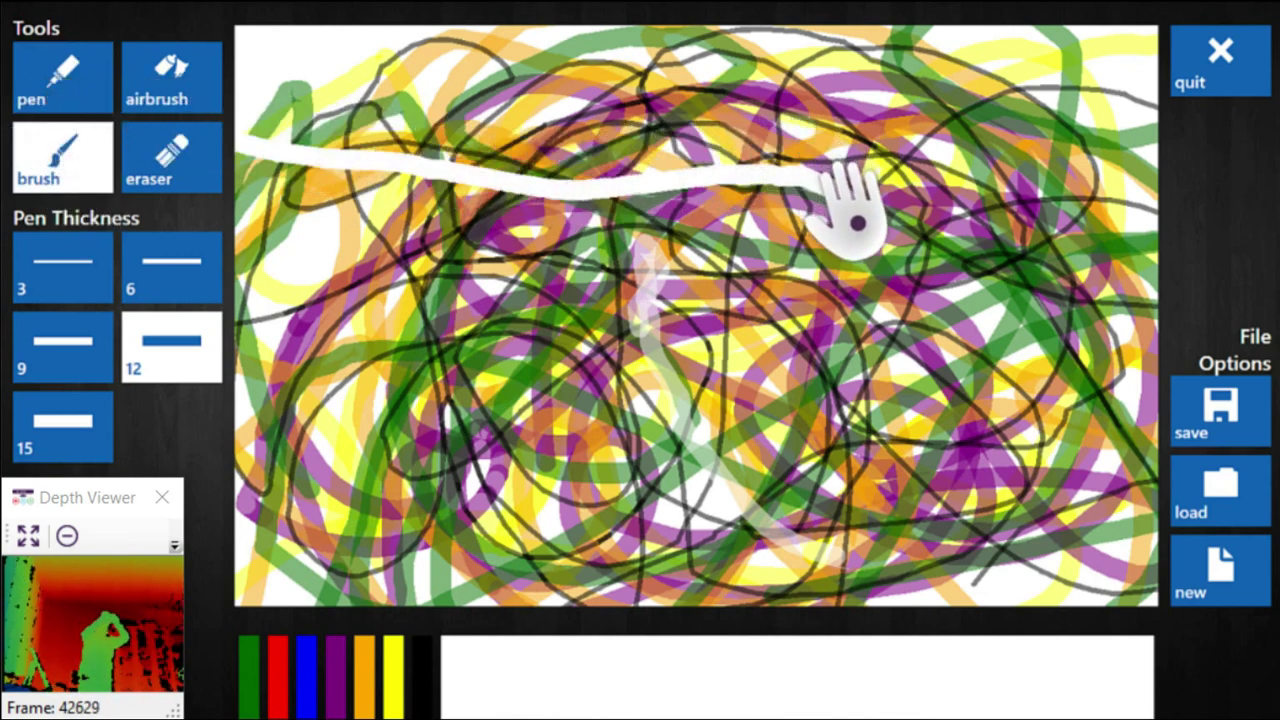
pyautogui.moveTo(848, 245)
pyautogui.mouseDown()
pyautogui.moveTo(732, 238)
pyautogui.moveTo(708, 215)
pyautogui.moveTo(844, 168)
pyautogui.moveTo(916, 165)
pyautogui.moveTo(1035, 216)
pyautogui.moveTo(1123, 298)
pyautogui.moveTo(1125, 340)
pyautogui.moveTo(1060, 371)
pyautogui.moveTo(597, 432)
pyautogui.moveTo(538, 488)
pyautogui.mouseUp()
pyautogui.moveTo(556, 580)
pyautogui.mouseDown()
pyautogui.moveTo(662, 530)
pyautogui.moveTo(646, 472)
pyautogui.moveTo(609, 420)
pyautogui.moveTo(449, 358)
pyautogui.mouseUp()
pyautogui.moveTo(380, 294)
pyautogui.mouseDown()
pyautogui.moveTo(397, 233)
pyautogui.moveTo(502, 130)
pyautogui.moveTo(641, 124)
pyautogui.moveTo(705, 251)
pyautogui.moveTo(647, 321)
pyautogui.moveTo(358, 480)
pyautogui.moveTo(350, 515)
pyautogui.moveTo(387, 564)
pyautogui.moveTo(421, 525)
pyautogui.moveTo(295, 411)
pyautogui.moveTo(274, 346)
pyautogui.moveTo(286, 234)
pyautogui.moveTo(339, 125)
pyautogui.moveTo(430, 48)
pyautogui.moveTo(487, 23)
pyautogui.moveTo(640, 122)
pyautogui.moveTo(692, 228)
pyautogui.moveTo(711, 390)
pyautogui.moveTo(700, 500)
pyautogui.moveTo(744, 609)
pyautogui.moveTo(788, 650)
pyautogui.moveTo(838, 634)
pyautogui.moveTo(900, 515)
pyautogui.moveTo(929, 329)
pyautogui.moveTo(856, 262)
pyautogui.moveTo(787, 259)
pyautogui.moveTo(723, 304)
pyautogui.moveTo(640, 410)
pyautogui.moveTo(677, 459)
pyautogui.moveTo(875, 470)
pyautogui.moveTo(993, 468)
pyautogui.moveTo(1091, 423)
pyautogui.moveTo(1117, 233)
pyautogui.moveTo(1066, 76)
pyautogui.mouseUp()
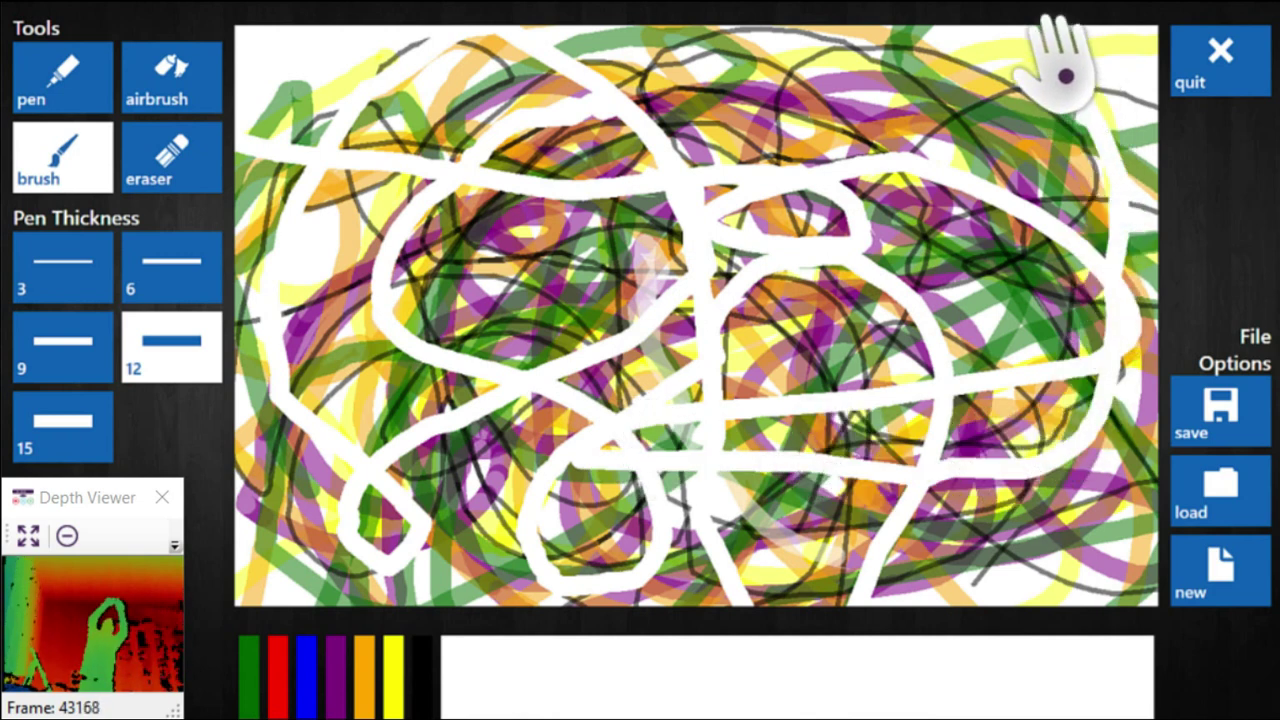
pyautogui.moveTo(897, 100)
pyautogui.mouseDown()
pyautogui.moveTo(1128, 434)
pyautogui.moveTo(1132, 536)
pyautogui.moveTo(1016, 602)
pyautogui.moveTo(995, 634)
pyautogui.moveTo(849, 561)
pyautogui.moveTo(760, 351)
pyautogui.moveTo(716, 152)
pyautogui.mouseUp()
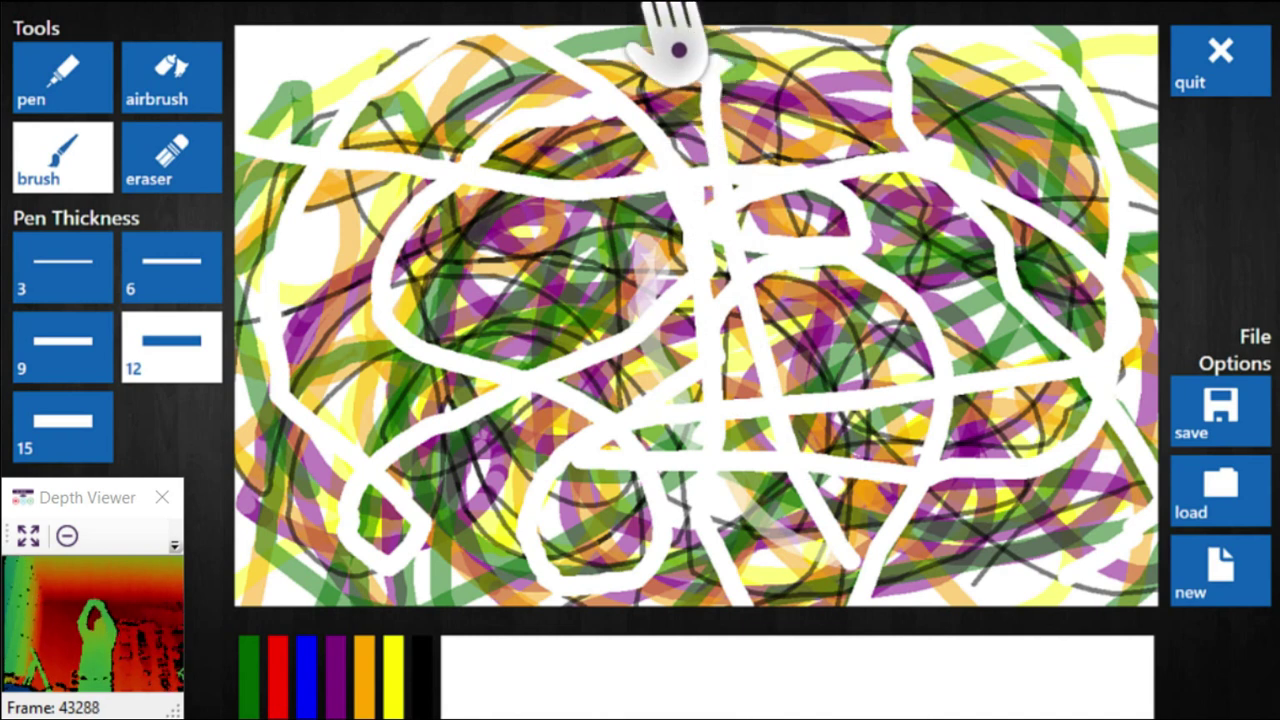
pyautogui.moveTo(620, 93)
pyautogui.mouseDown()
pyautogui.moveTo(530, 271)
pyautogui.moveTo(477, 277)
pyautogui.moveTo(431, 254)
pyautogui.moveTo(514, 63)
pyautogui.mouseUp()
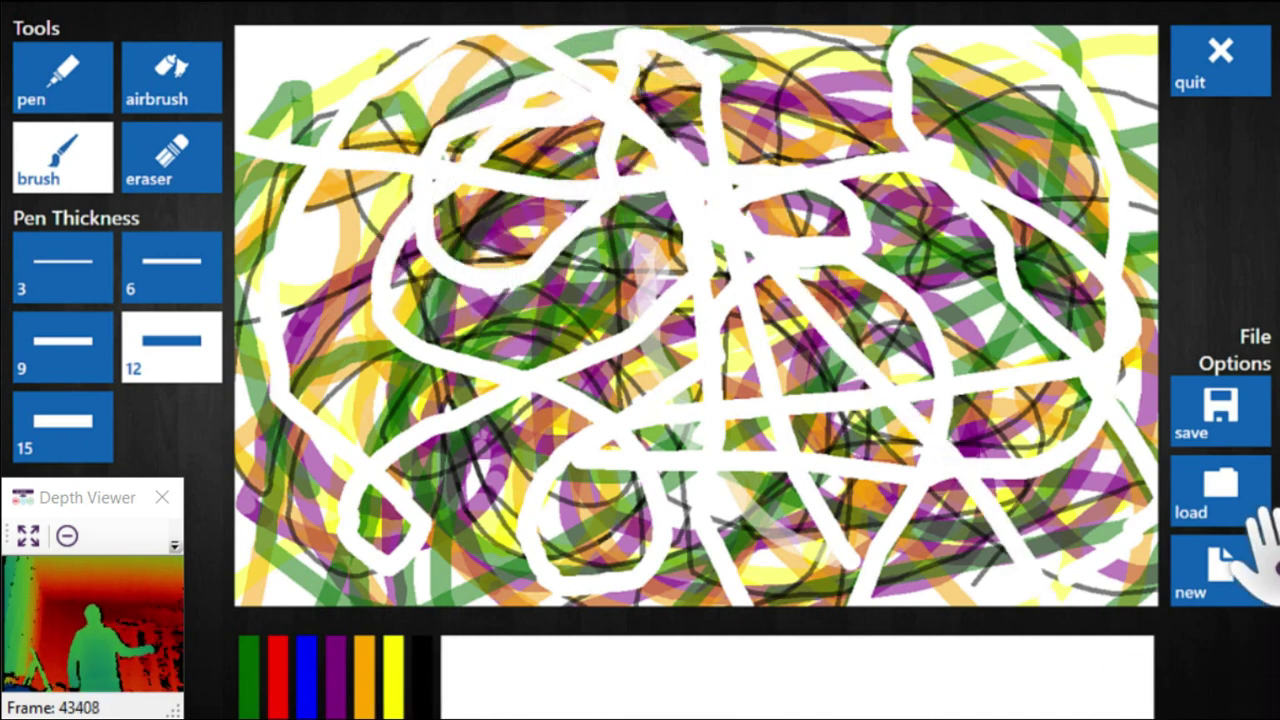
# Save the finished painting
pyautogui.click(1205, 420)
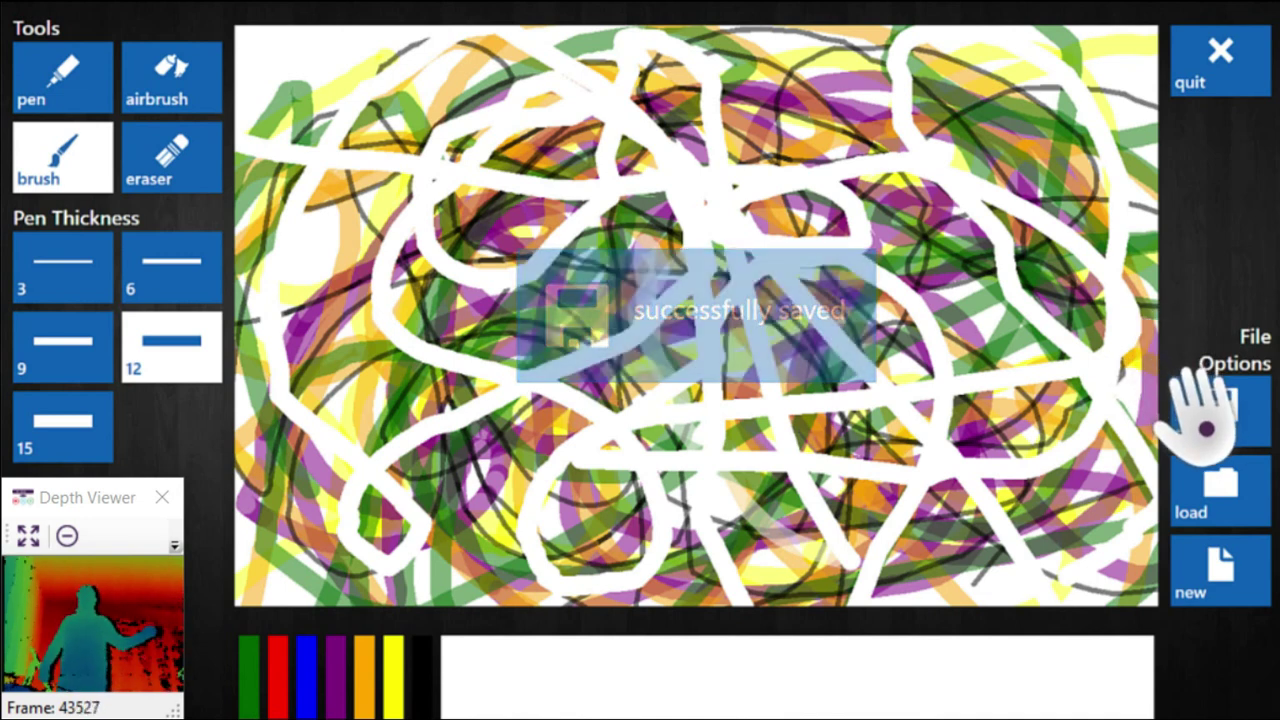
pyautogui.moveTo(890, 650)
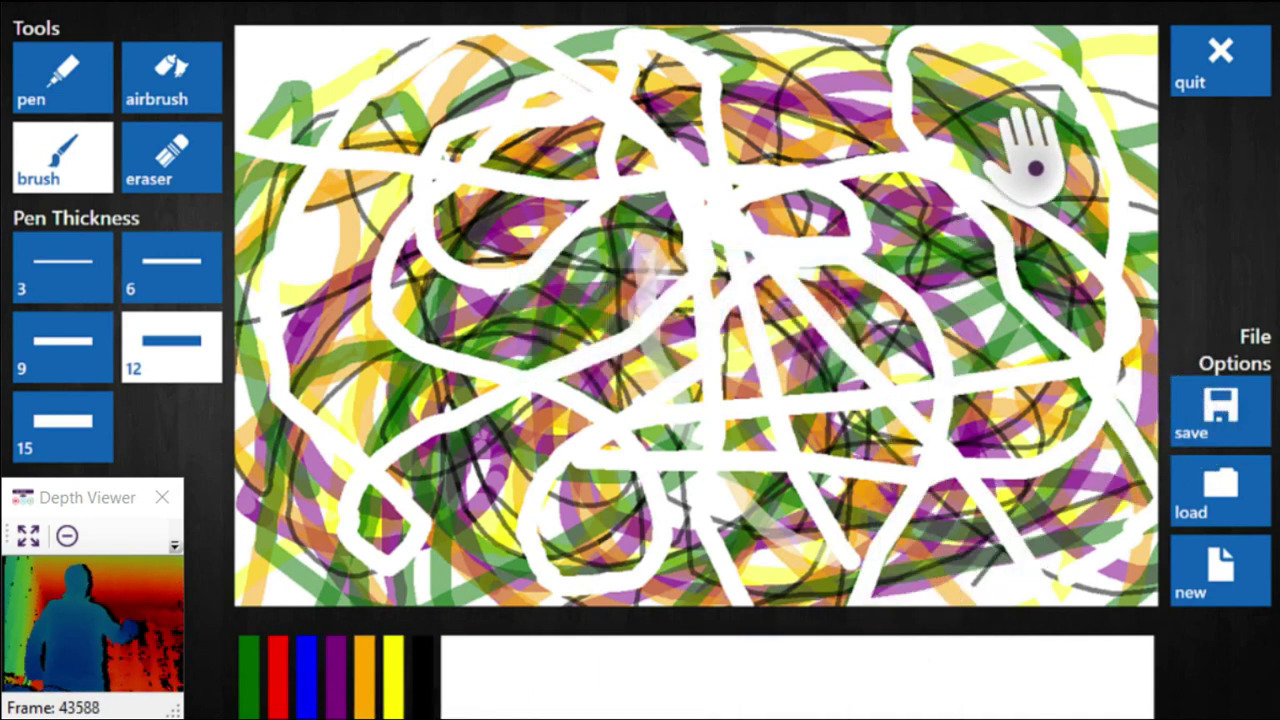